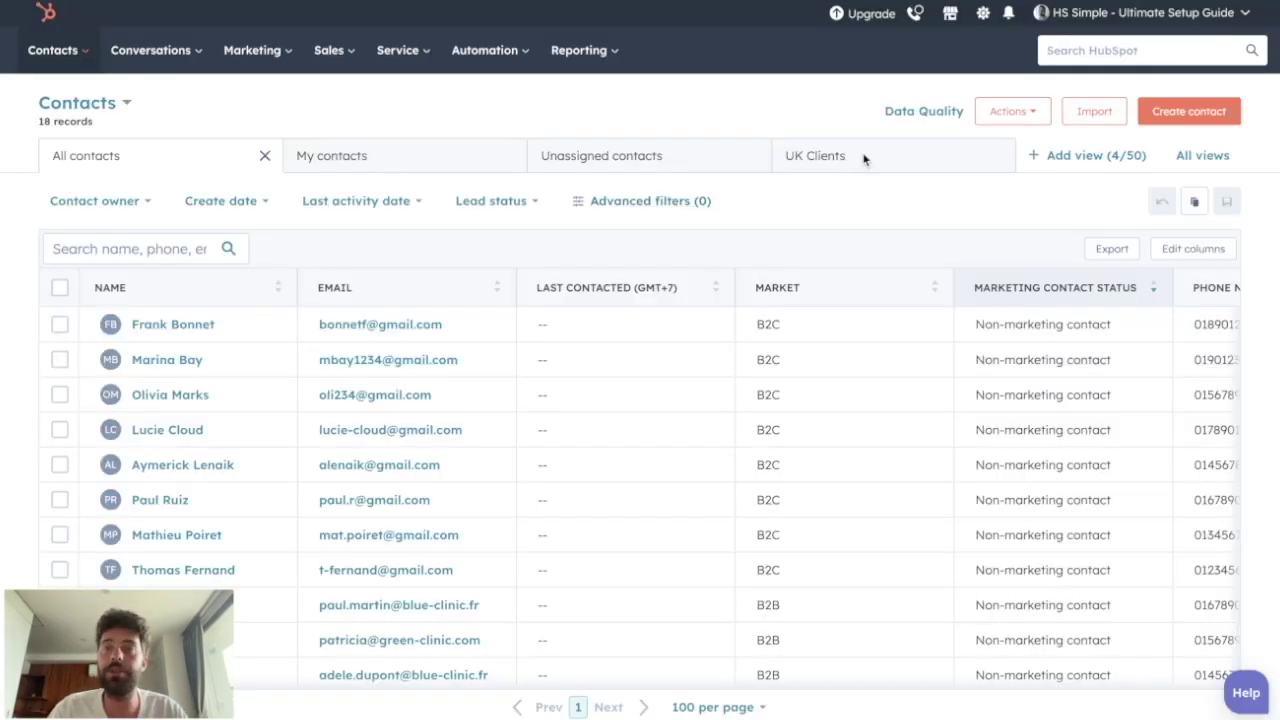
- Go to Website > Blog in the account settings to show the blog's General settings
{"action": "left_click", "coordinate": [982, 14]}
{"action": "scroll", "coordinate": [123, 437], "scroll_direction": "down", "scroll_amount": 12}
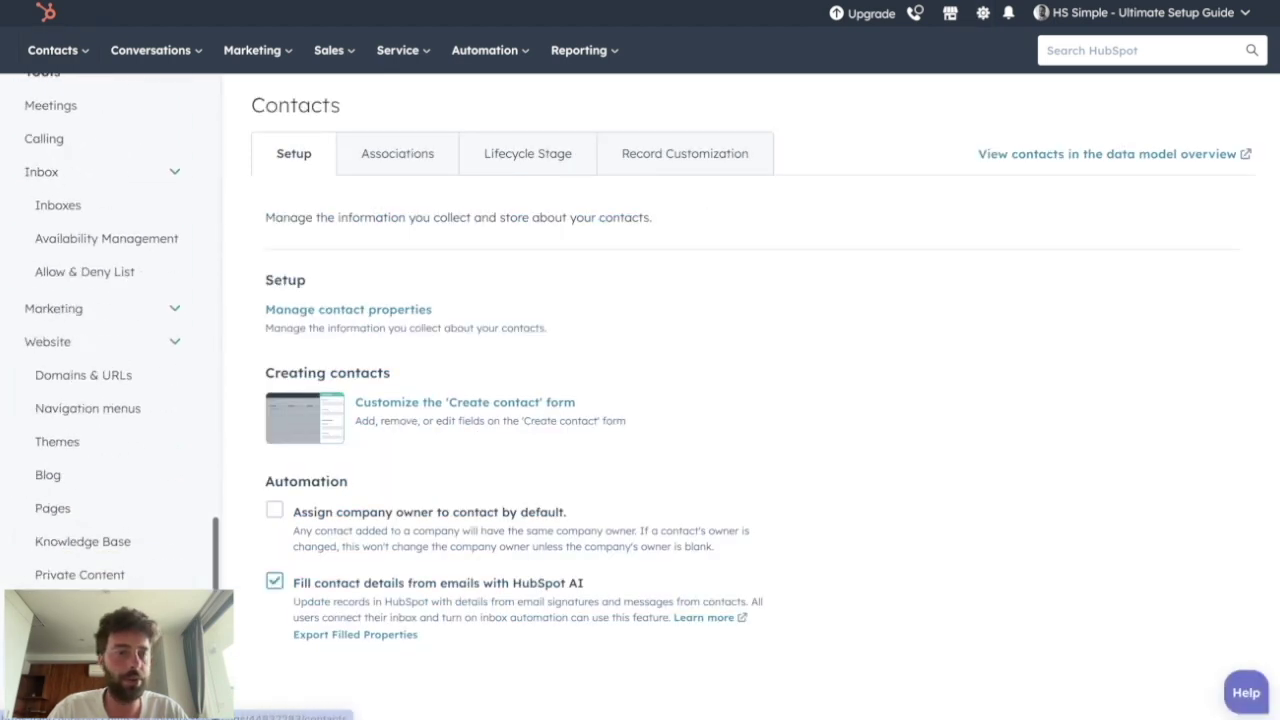
{"action": "scroll", "coordinate": [60, 300], "scroll_direction": "up", "scroll_amount": 2}
{"action": "left_click_drag", "start_coordinate": [2, 150], "coordinate": [68, 145]}
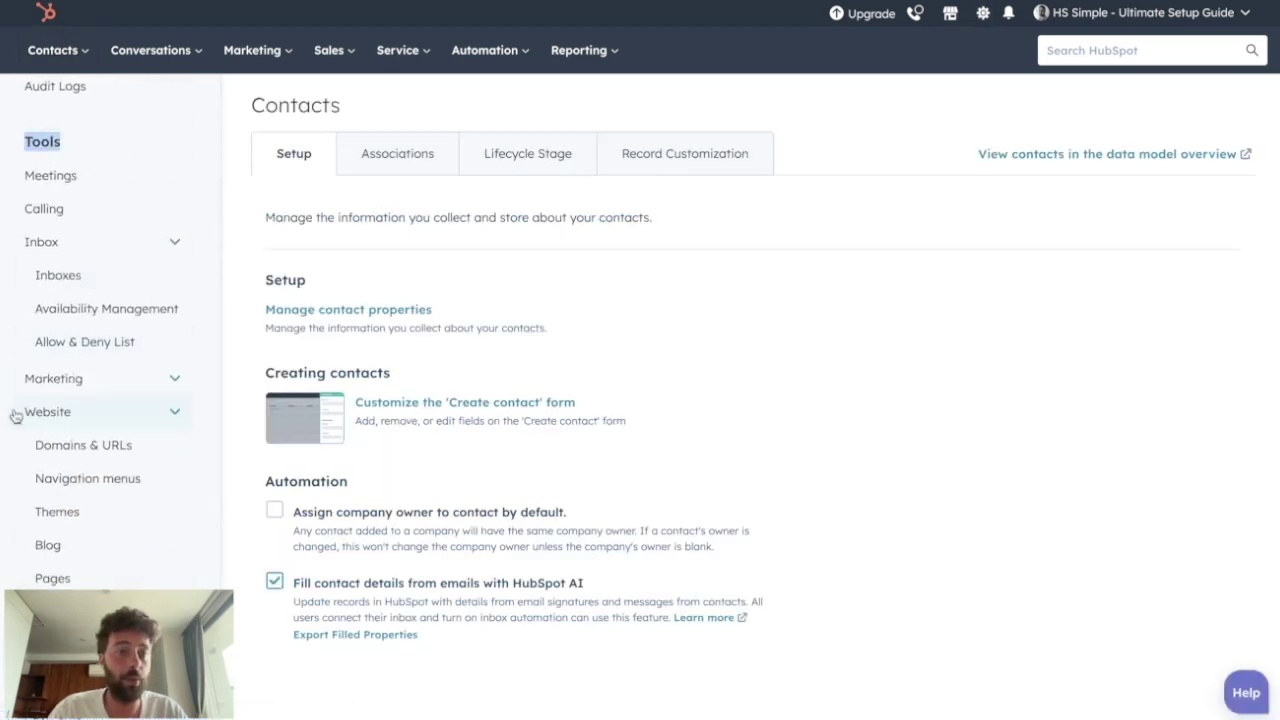
{"action": "left_click", "coordinate": [52, 545]}
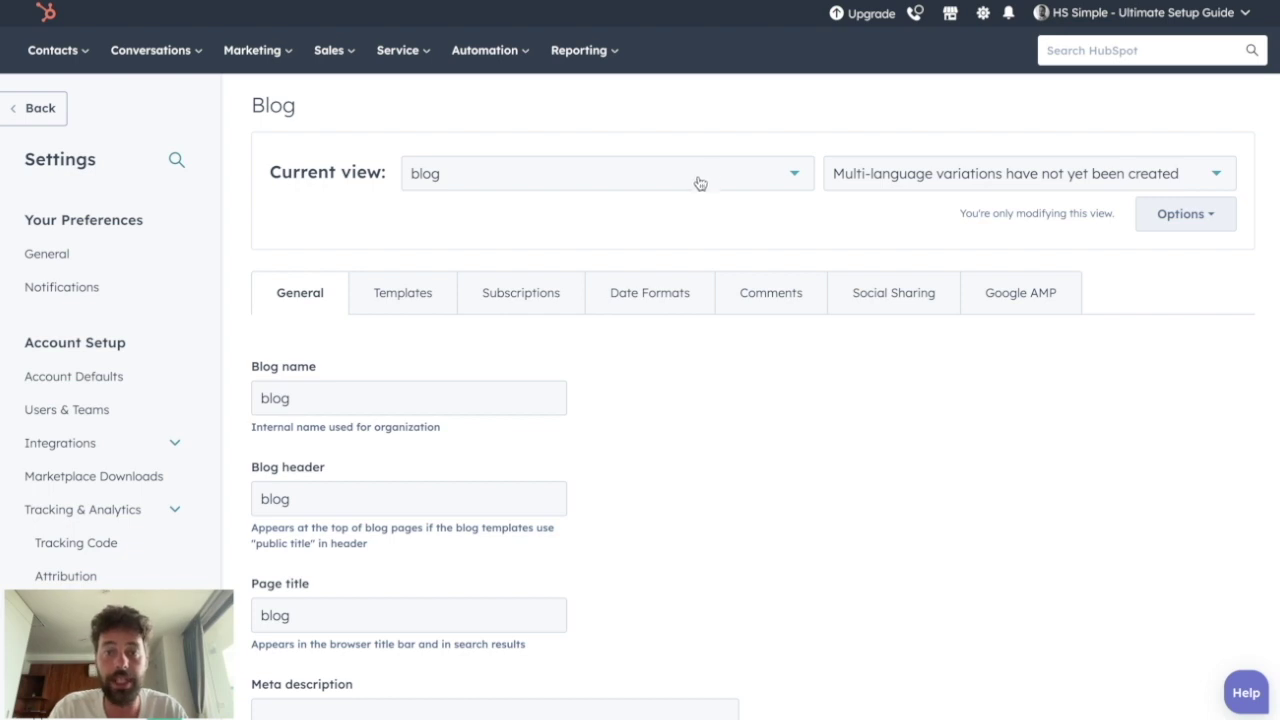
- Check the blog selector without changing it, then show the blog's language variation options
{"action": "left_click", "coordinate": [640, 184]}
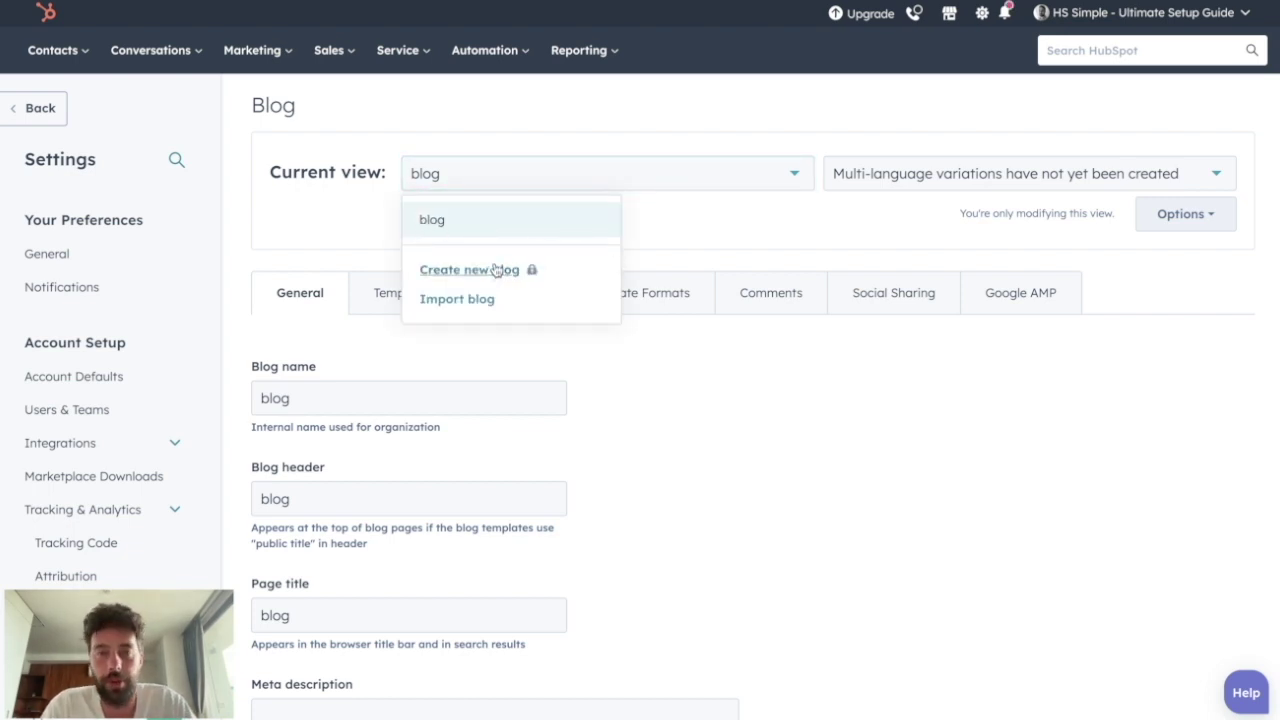
{"action": "left_click", "coordinate": [343, 226]}
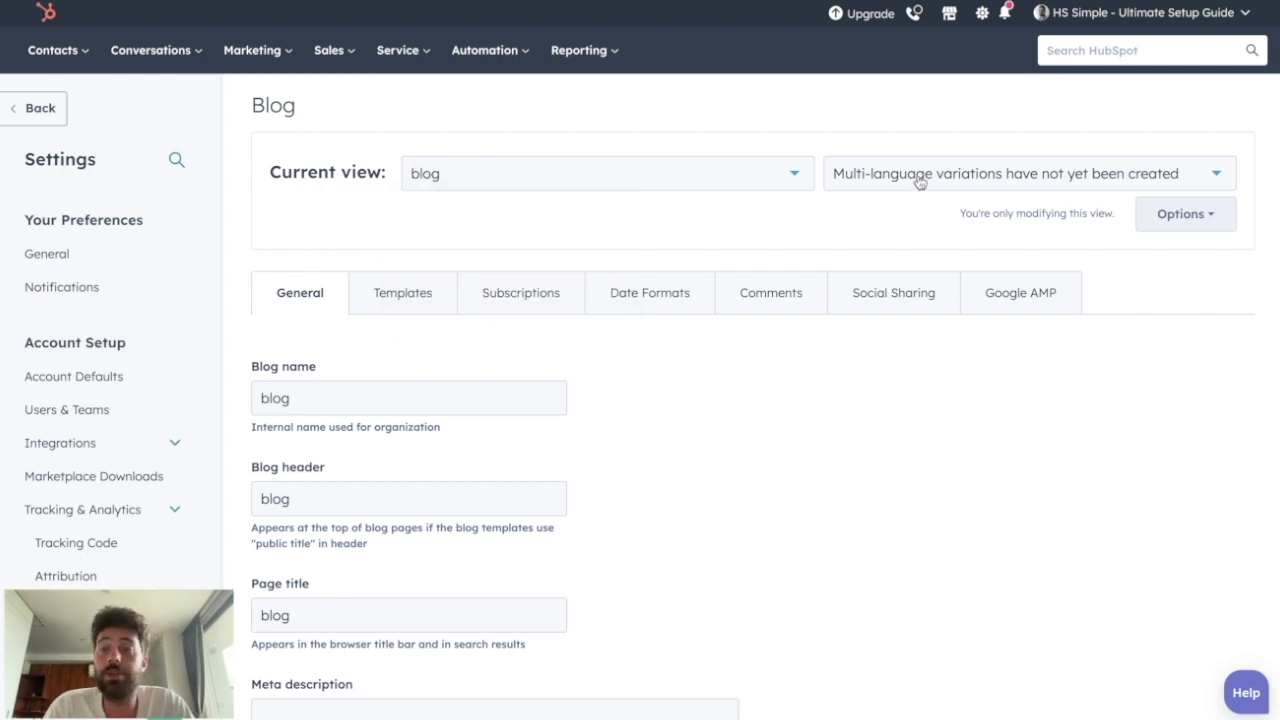
{"action": "left_click", "coordinate": [1000, 177]}
- Add French as a language variation of the blog and save it
{"action": "left_click", "coordinate": [889, 277]}
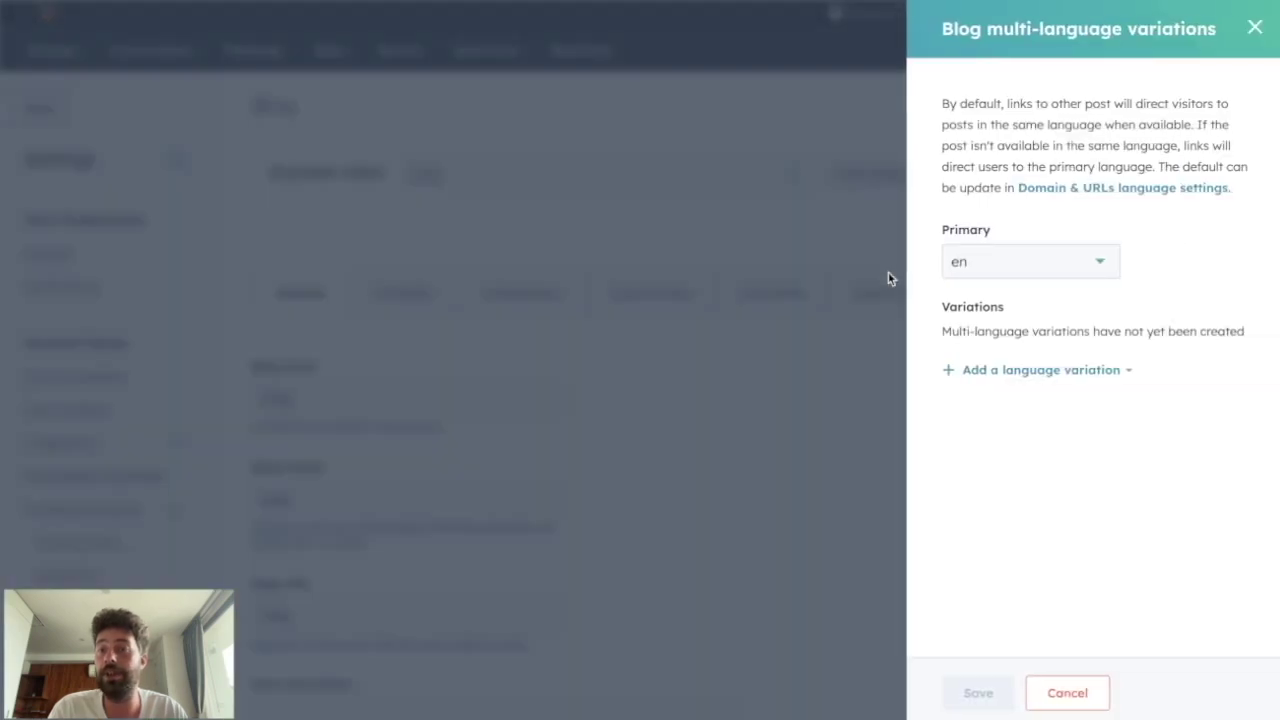
{"action": "left_click", "coordinate": [973, 369]}
{"action": "type", "text": "fr"}
{"action": "left_click", "coordinate": [929, 535]}
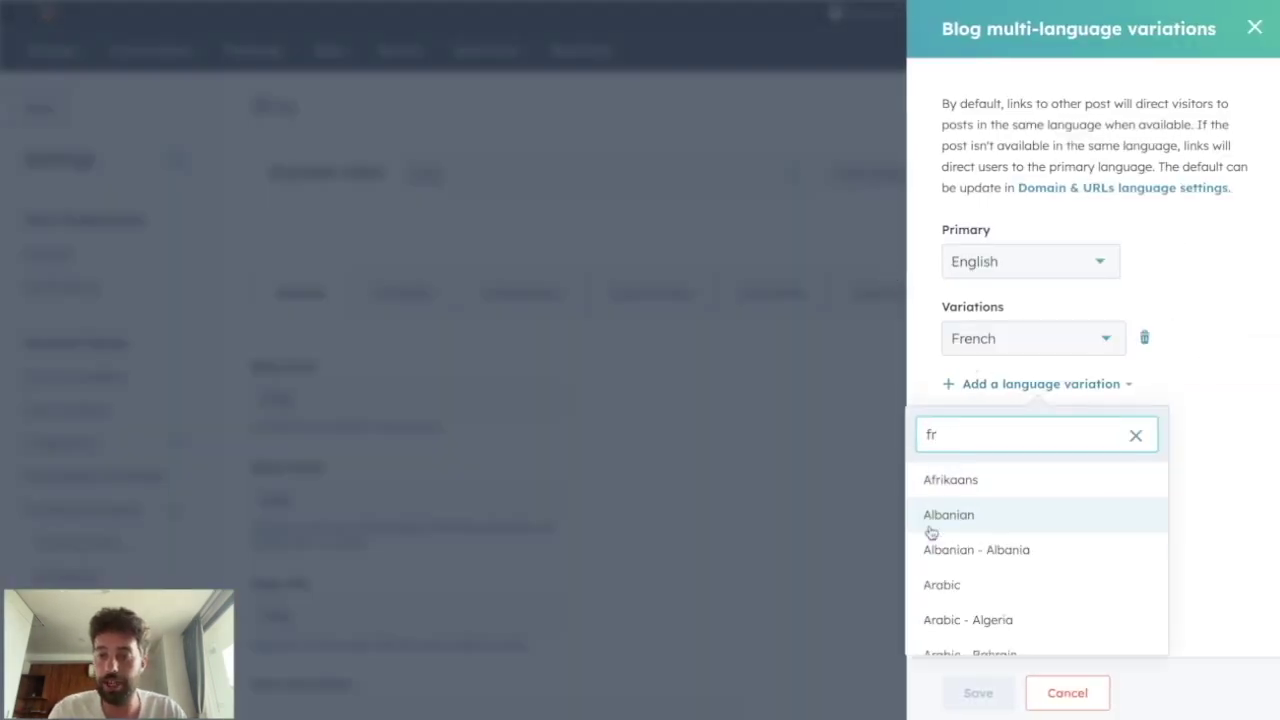
{"action": "left_click", "coordinate": [970, 688]}
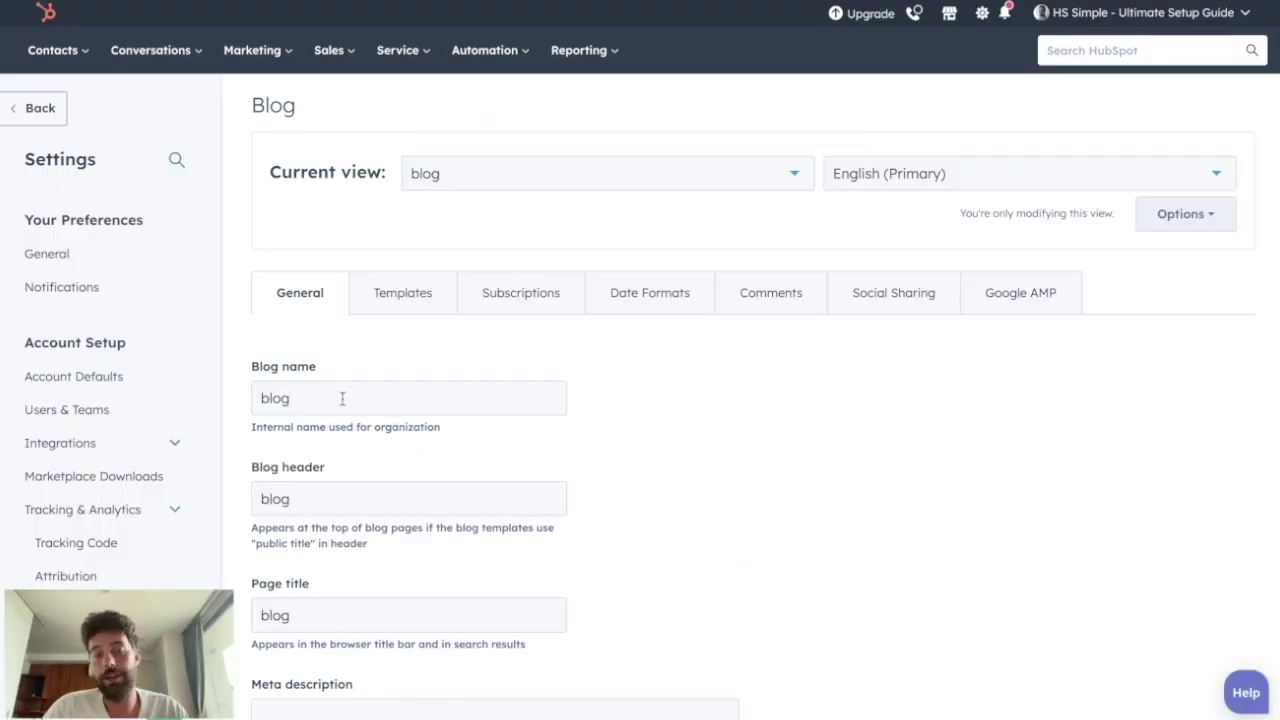
- Rename the blog to 'My Blog' and set its meta description to 'blabla'
{"action": "double_click", "coordinate": [284, 398]}
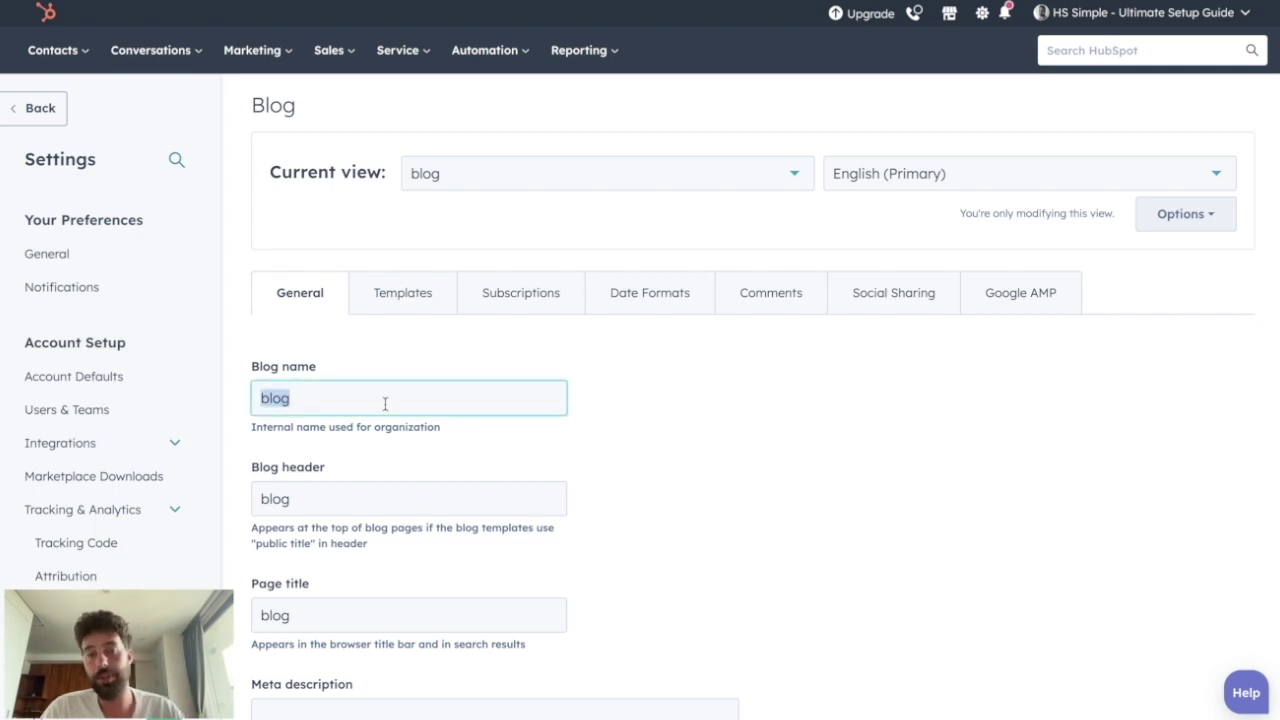
{"action": "type", "text": "My Blog"}
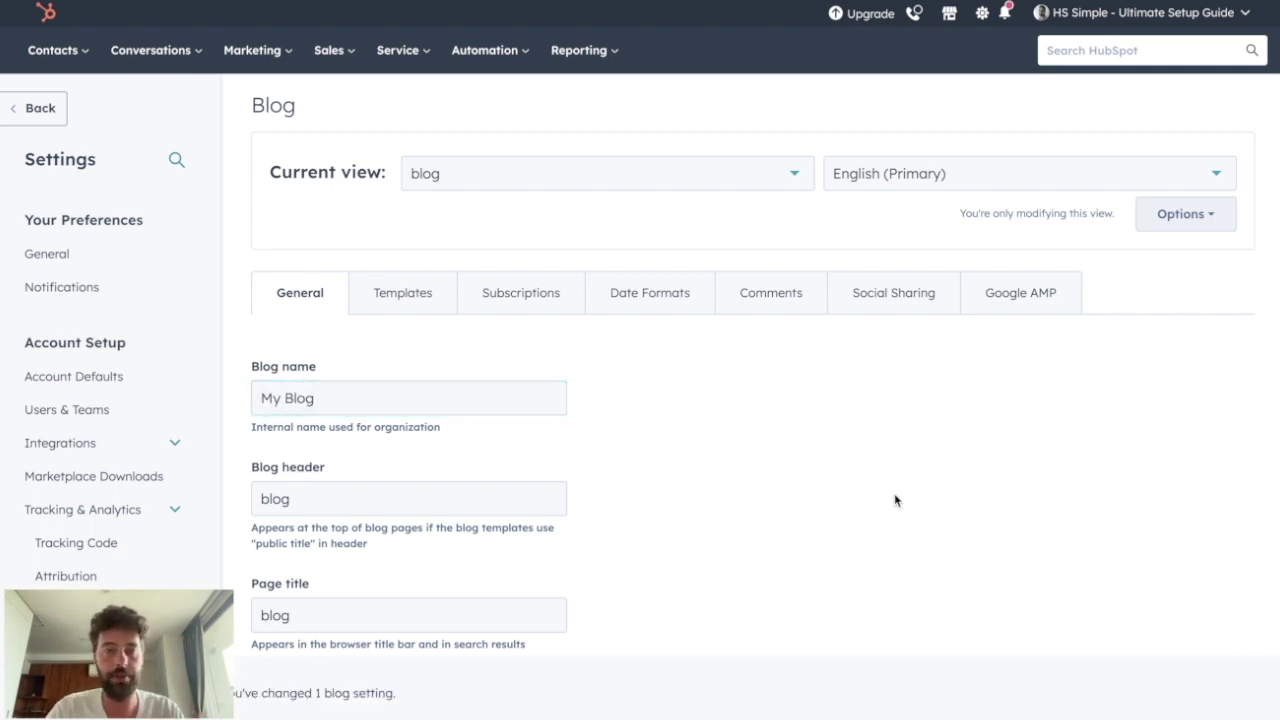
{"action": "double_click", "coordinate": [314, 508]}
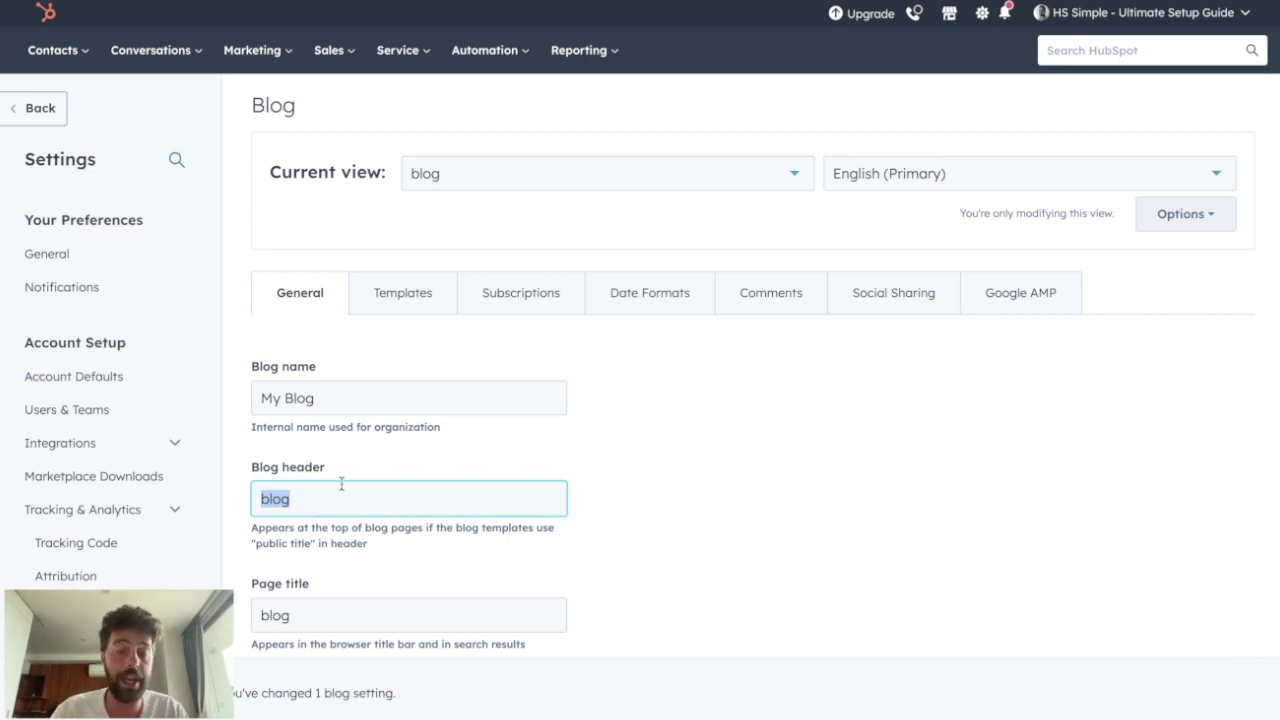
{"action": "scroll", "coordinate": [341, 484], "scroll_direction": "down", "scroll_amount": 2}
{"action": "left_click", "coordinate": [310, 492]}
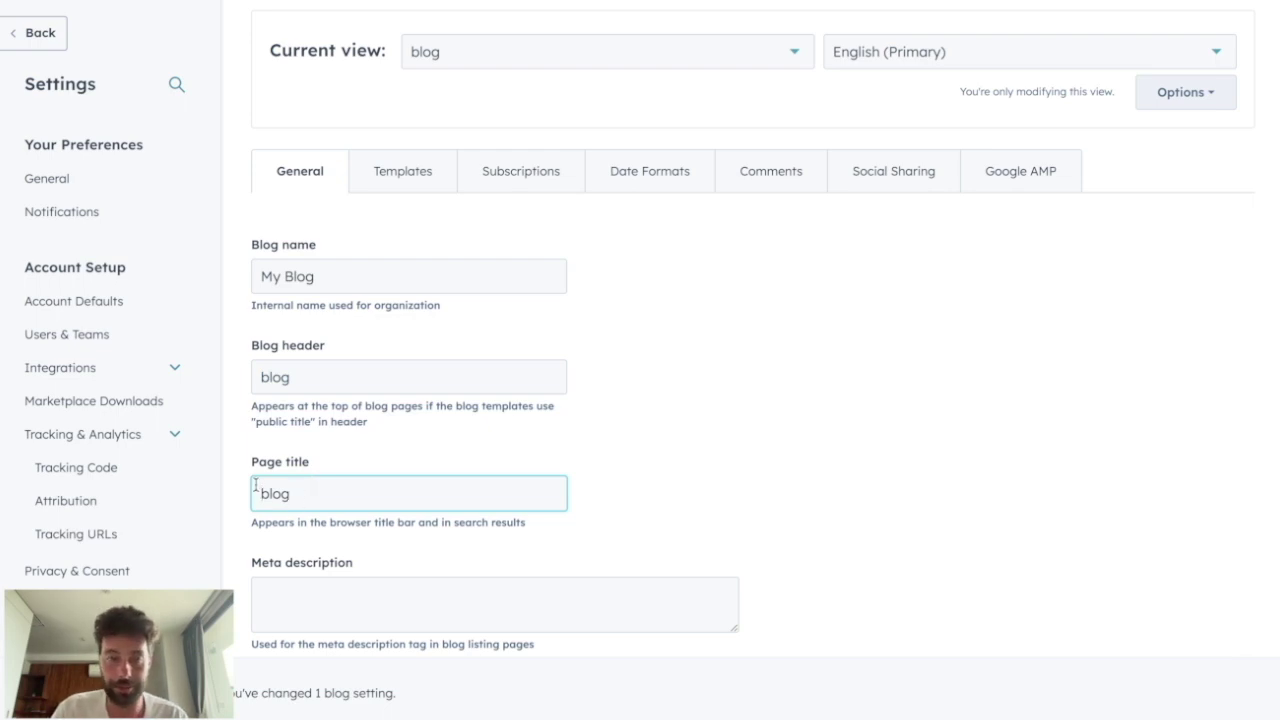
{"action": "key", "text": "Tab"}
{"action": "type", "text": "blabla"}
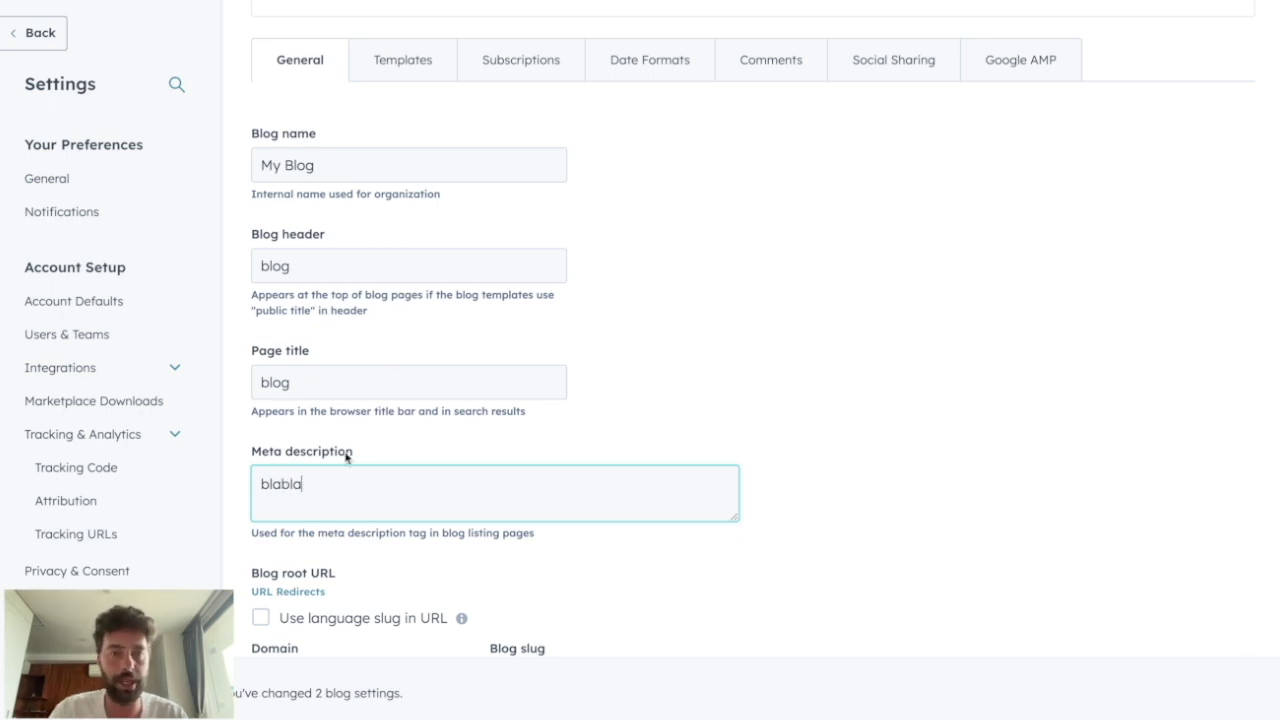
{"action": "scroll", "coordinate": [385, 538], "scroll_direction": "down", "scroll_amount": 2}
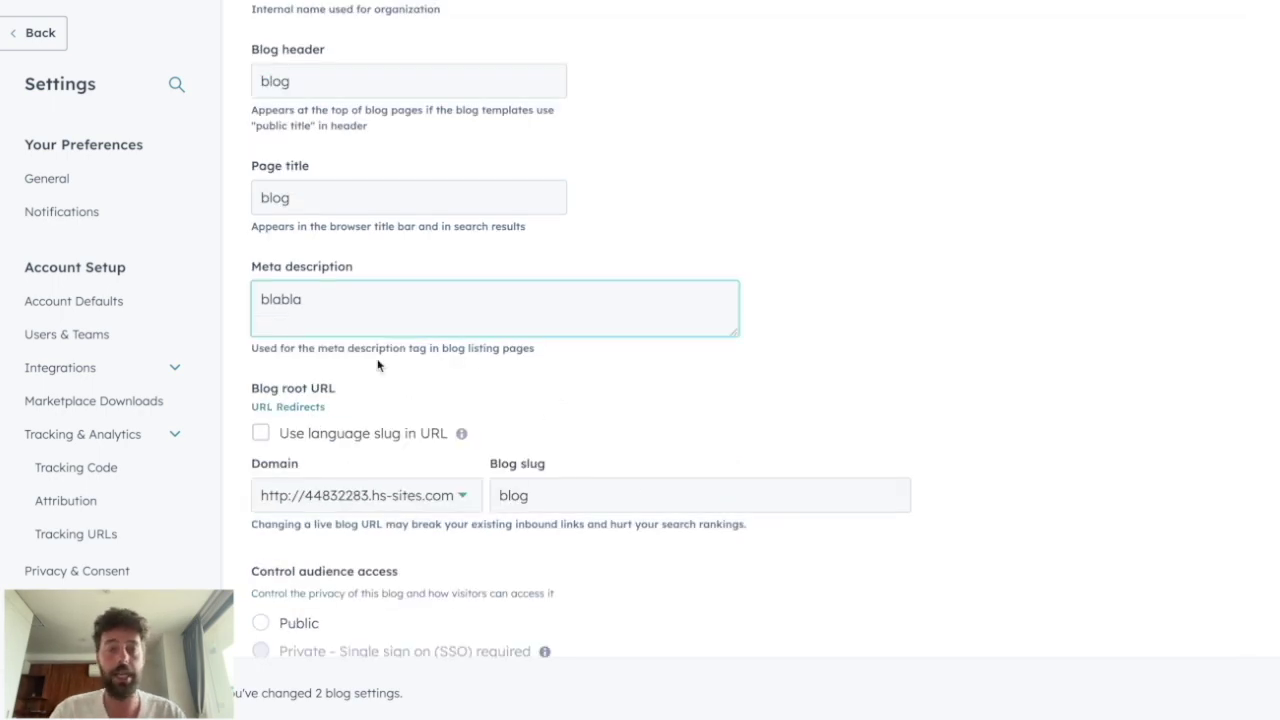
{"action": "left_click", "coordinate": [468, 493]}
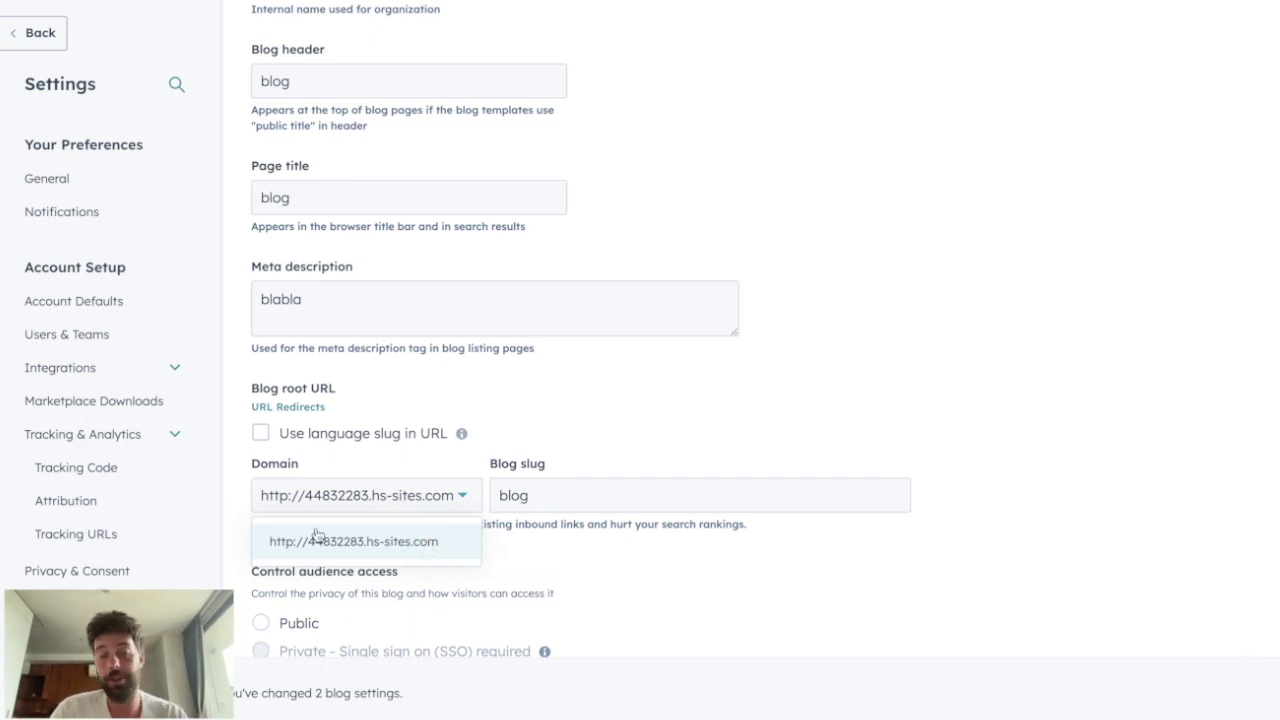
{"action": "left_click", "coordinate": [528, 497]}
{"action": "left_click", "coordinate": [528, 497]}
{"action": "double_click", "coordinate": [527, 496]}
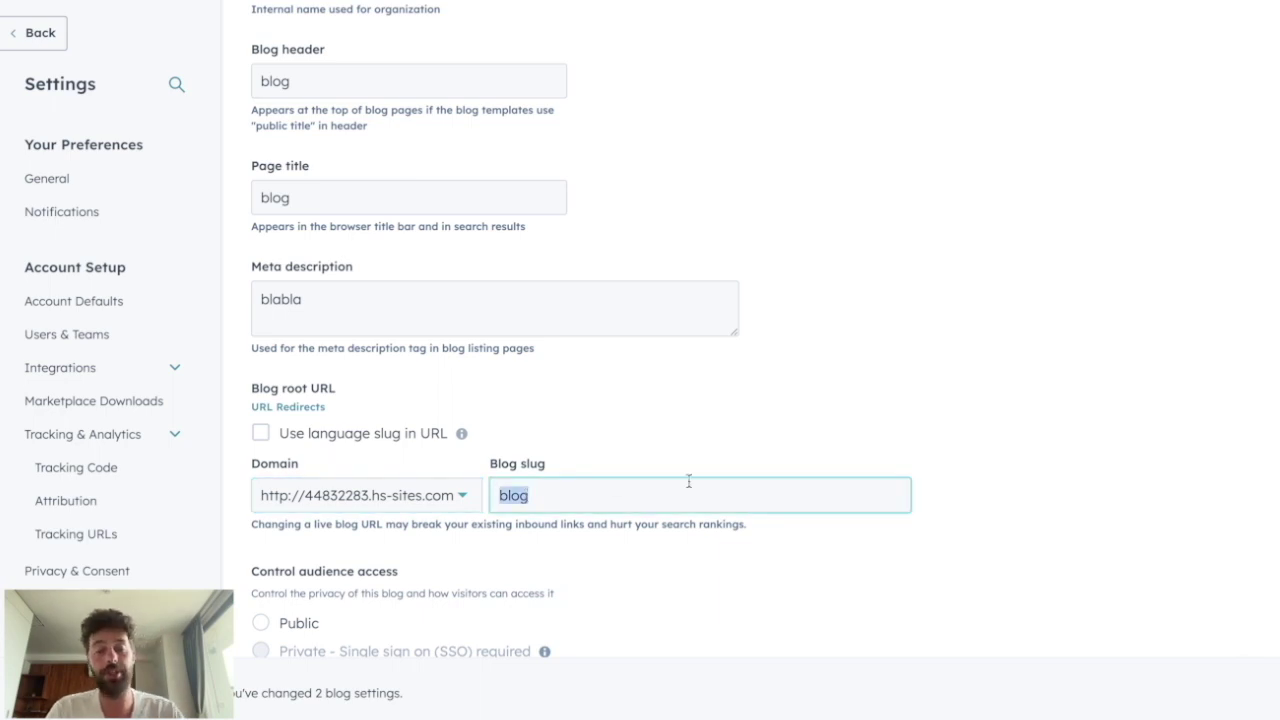
{"action": "type", "text": "articles"}
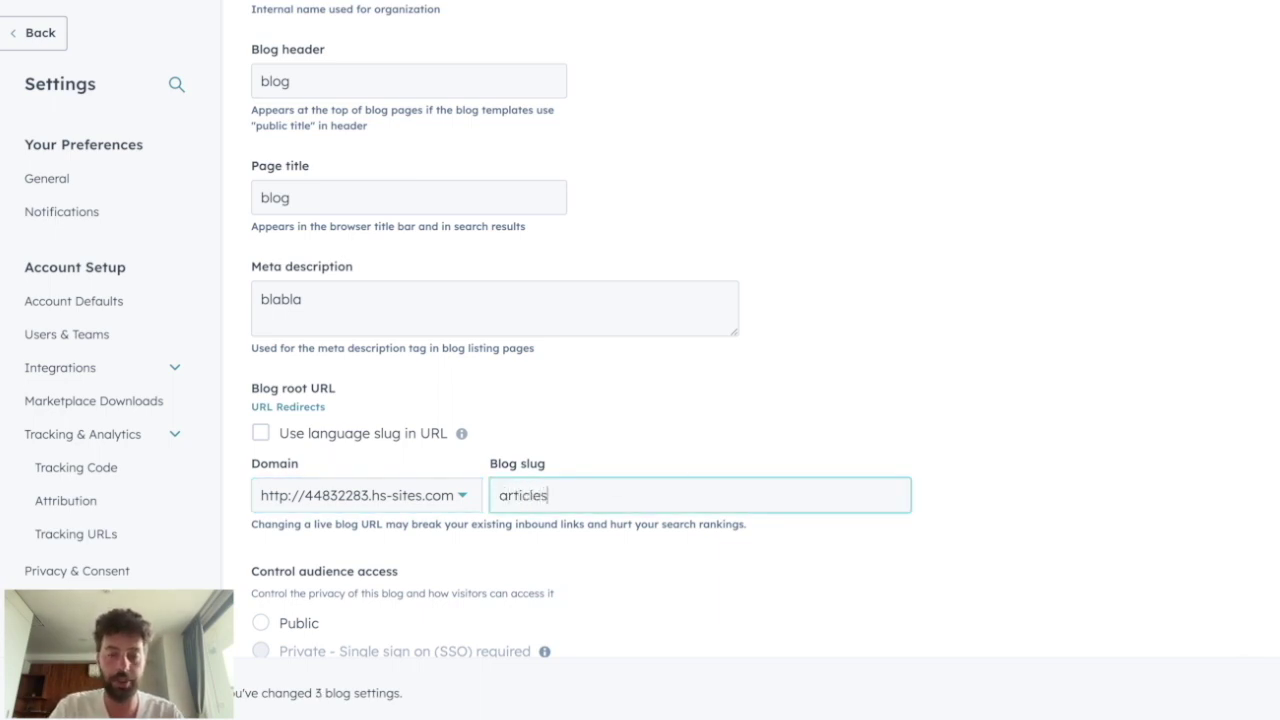
{"action": "key", "text": "ctrl+a"}
{"action": "type", "text": "blog"}
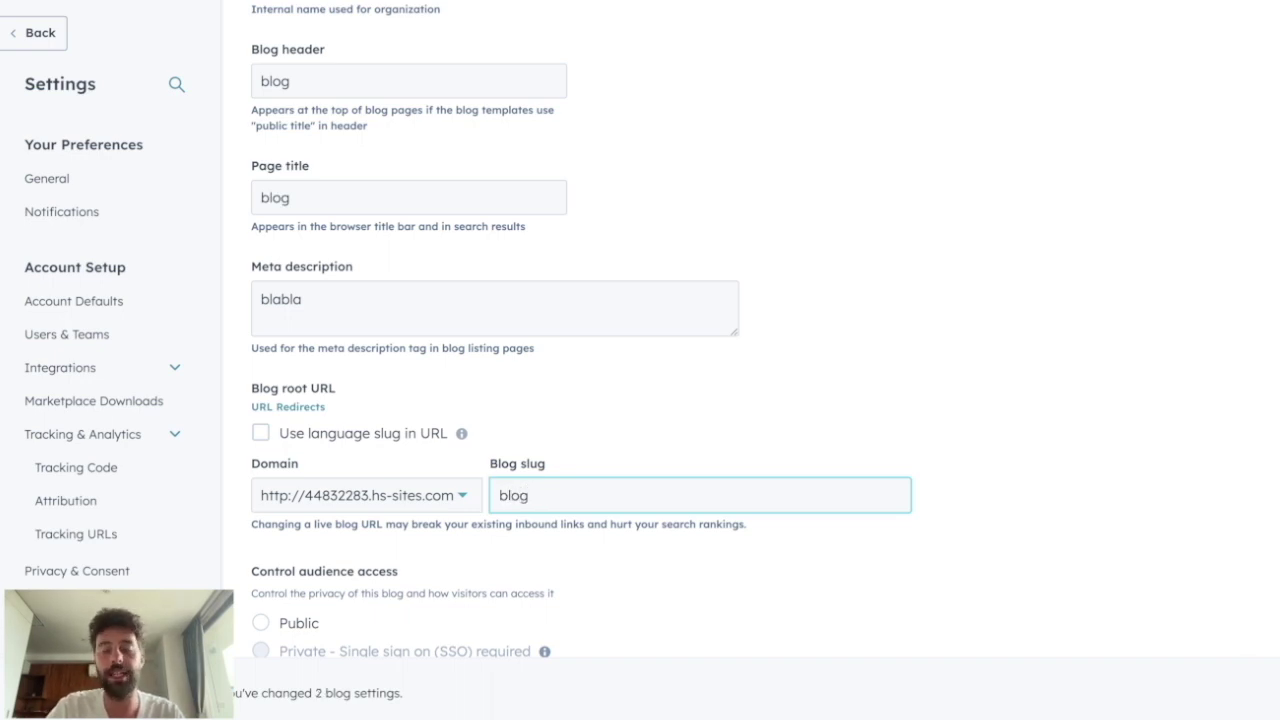
{"action": "type", "text": "/en"}
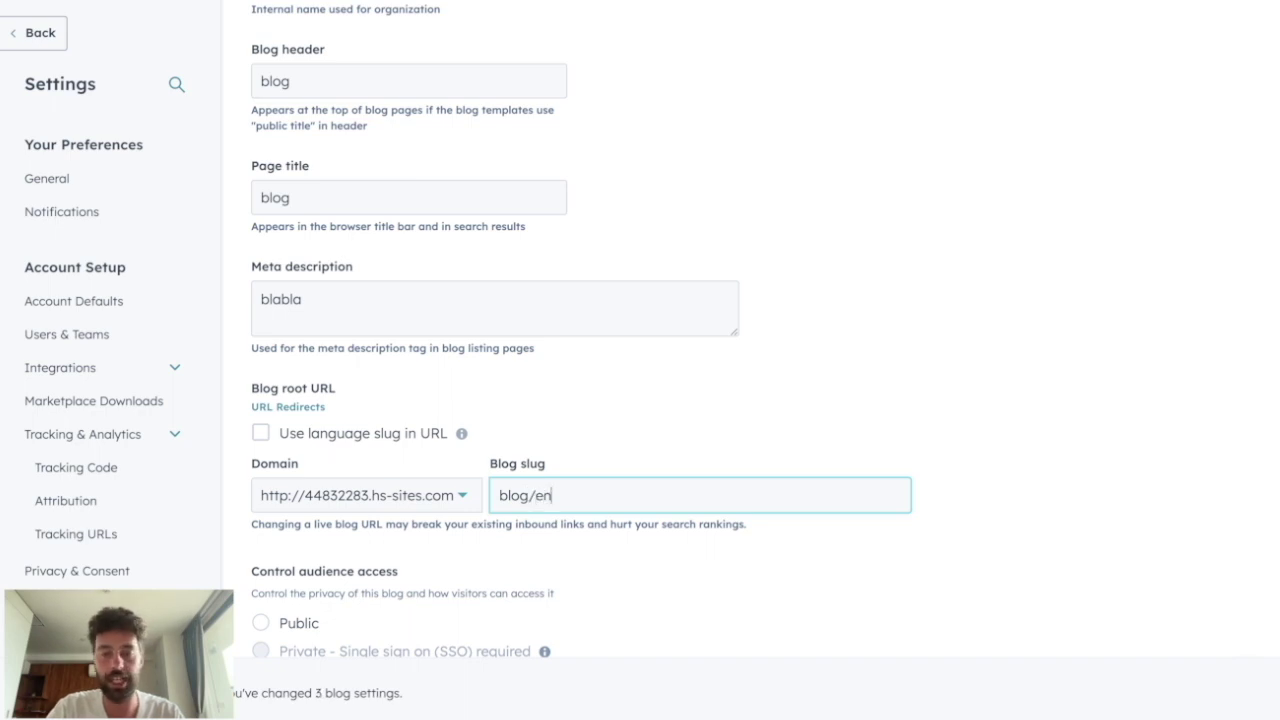
{"action": "type", "text": "/howto"}
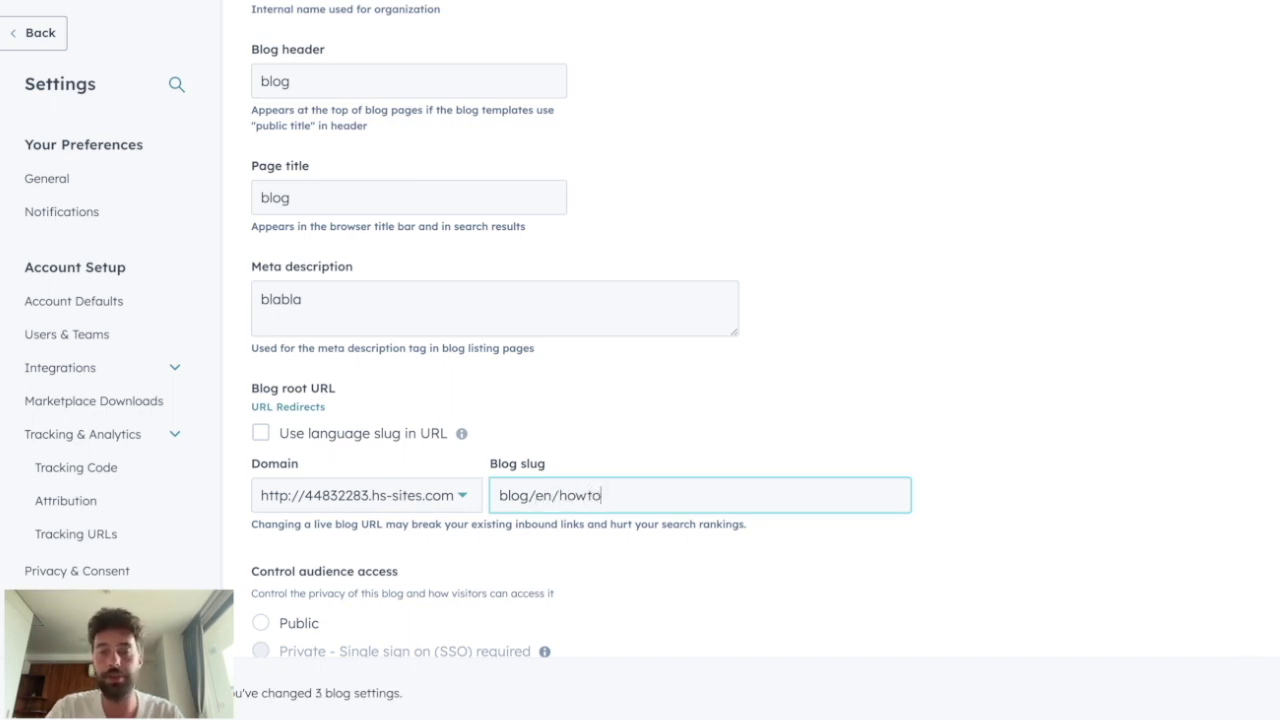
{"action": "key", "text": "shift+Left"}
{"action": "key", "text": "shift+Left"}
{"action": "key", "text": "shift+Left"}
{"action": "key", "text": "shift+Left"}
{"action": "key", "text": "shift+Left"}
{"action": "key", "text": "shift+Left"}
{"action": "key", "text": "shift+Left"}
{"action": "key", "text": "shift+Left"}
{"action": "key", "text": "shift+Left"}
{"action": "key", "text": "BackSpace"}
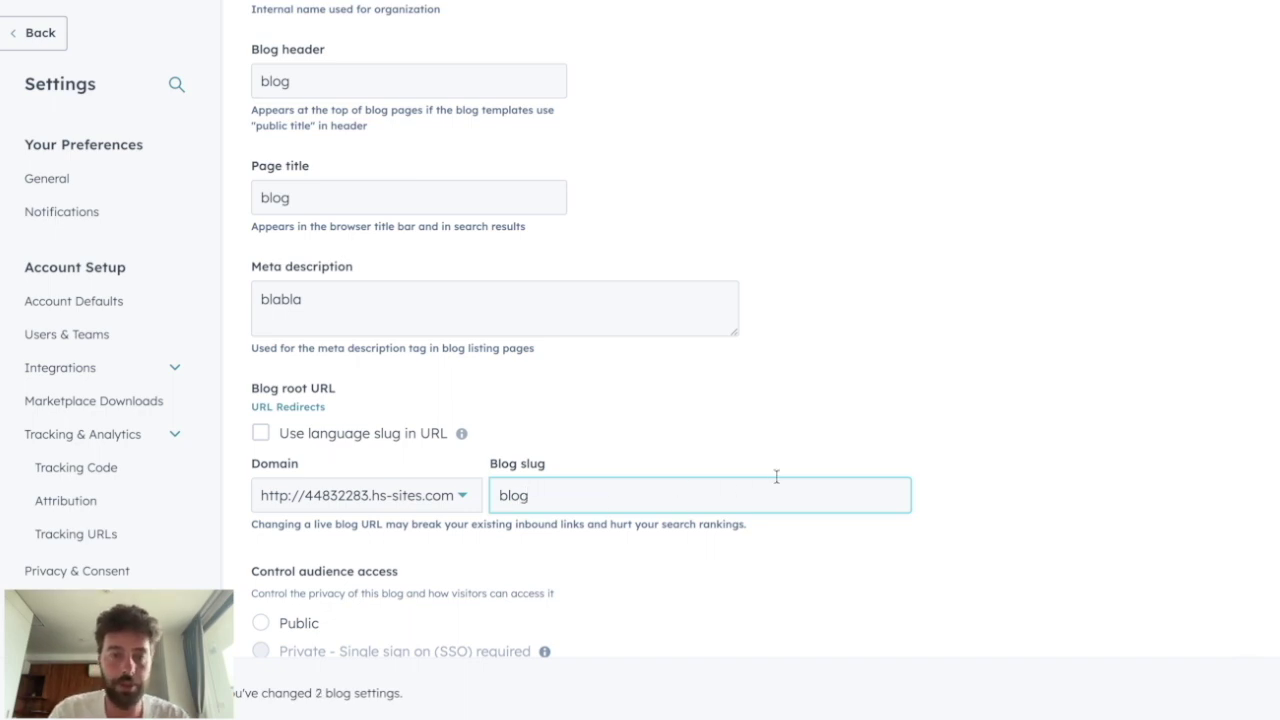
{"action": "scroll", "coordinate": [515, 634], "scroll_direction": "down", "scroll_amount": 2}
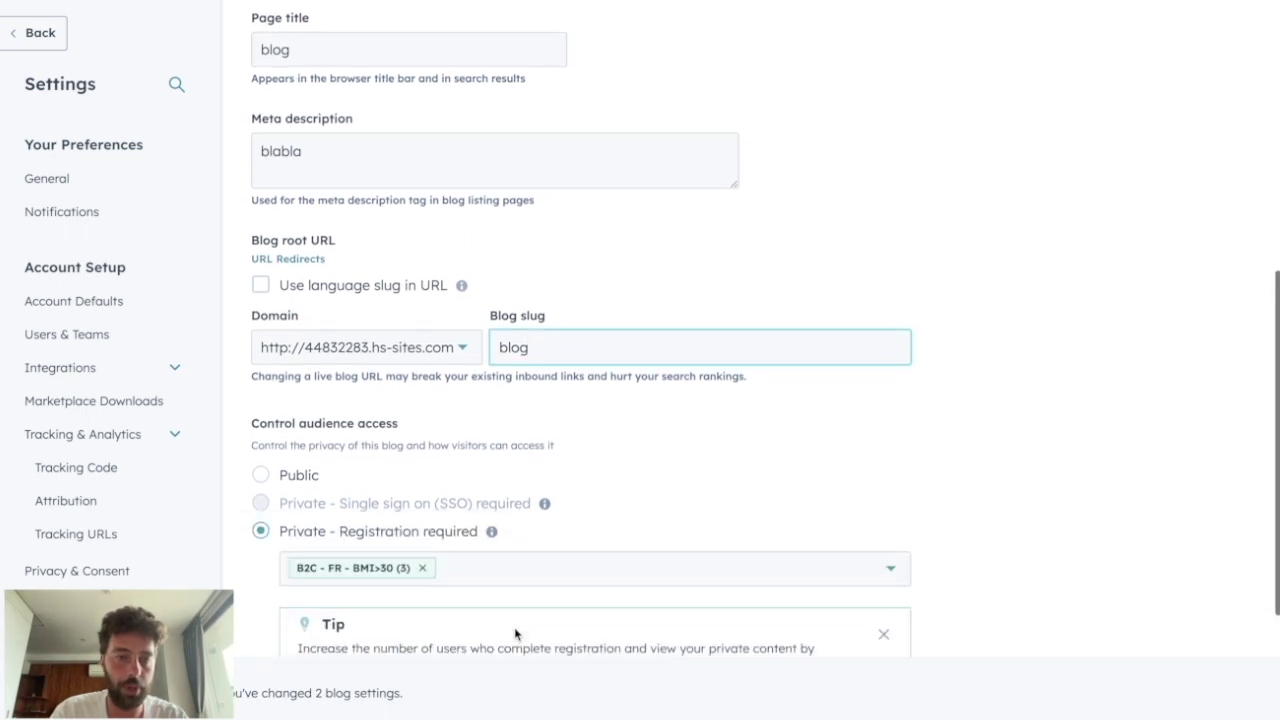
- Make the blog private, registration required, for the B2B - UK - AR>100k list, and save
{"action": "left_click", "coordinate": [261, 474]}
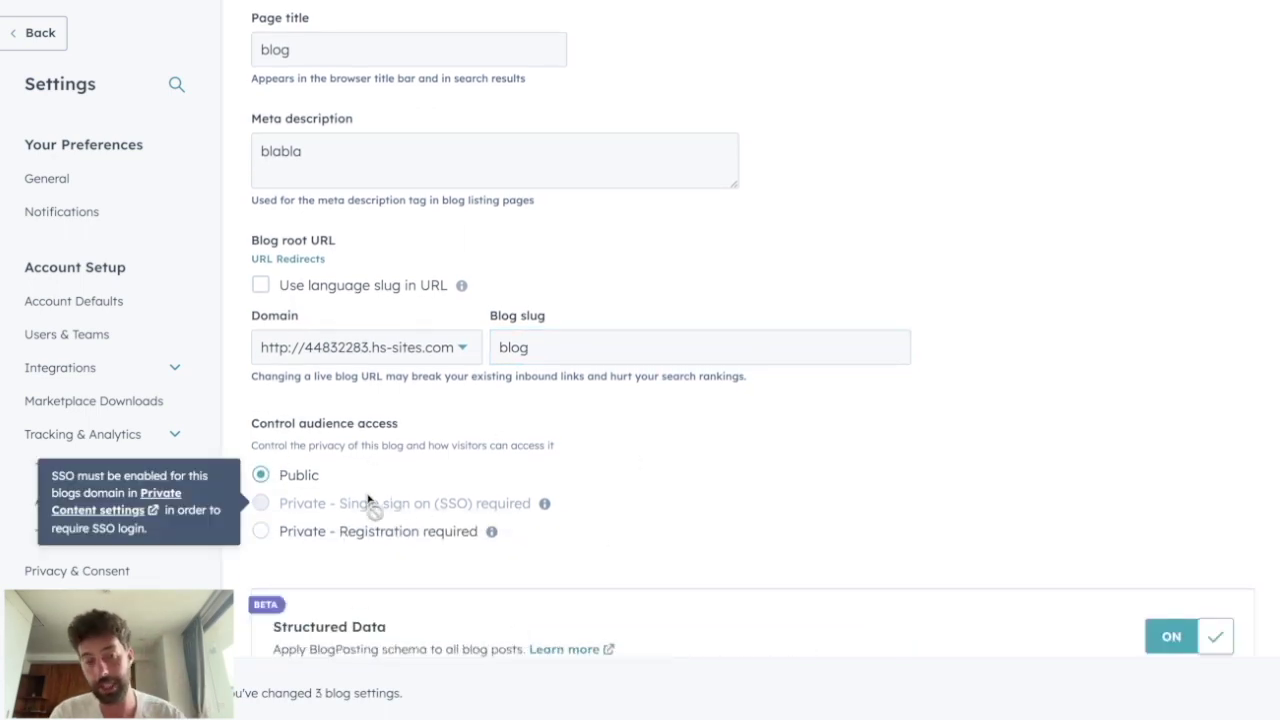
{"action": "left_click", "coordinate": [286, 536]}
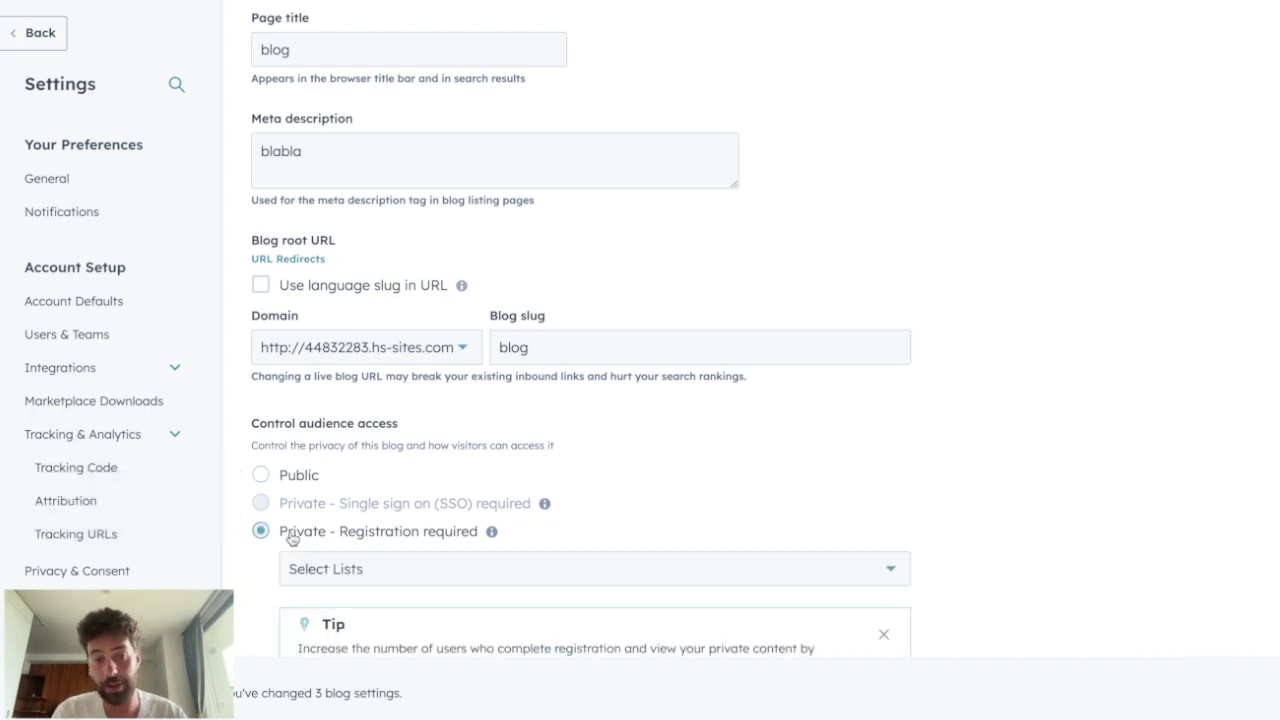
{"action": "left_click", "coordinate": [357, 572]}
{"action": "left_click", "coordinate": [392, 614]}
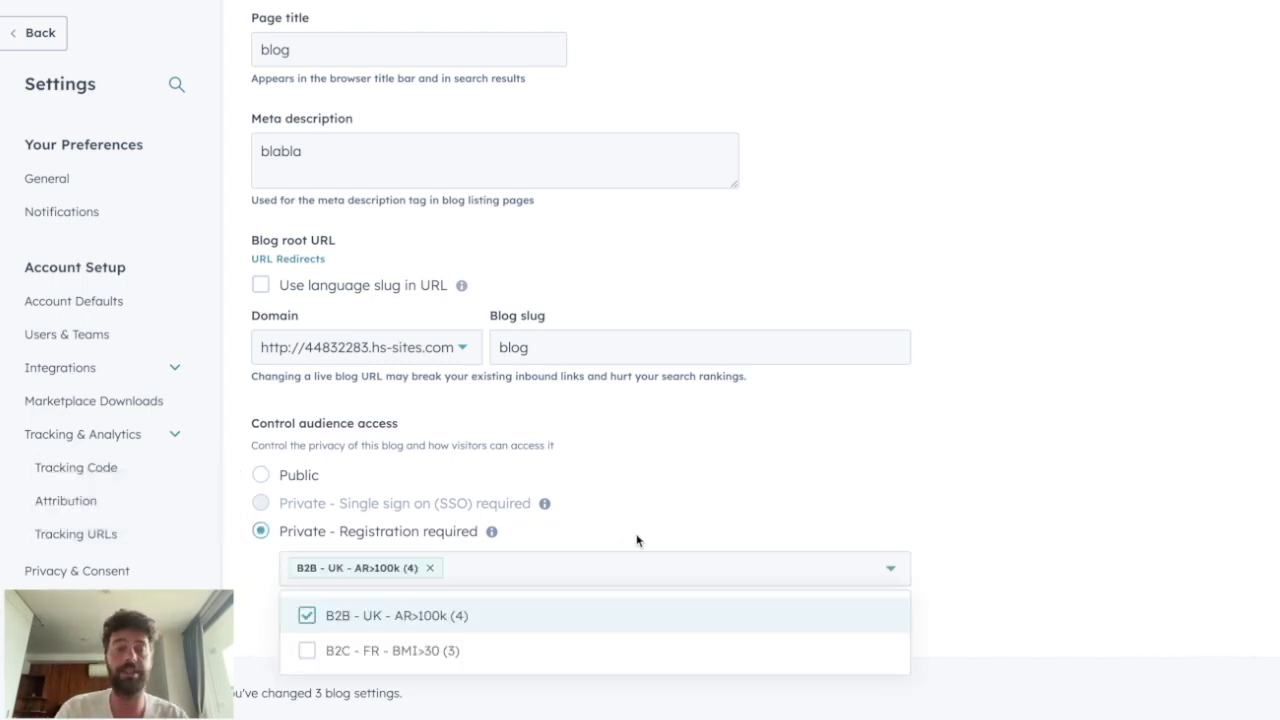
{"action": "scroll", "coordinate": [637, 540], "scroll_direction": "down", "scroll_amount": 3}
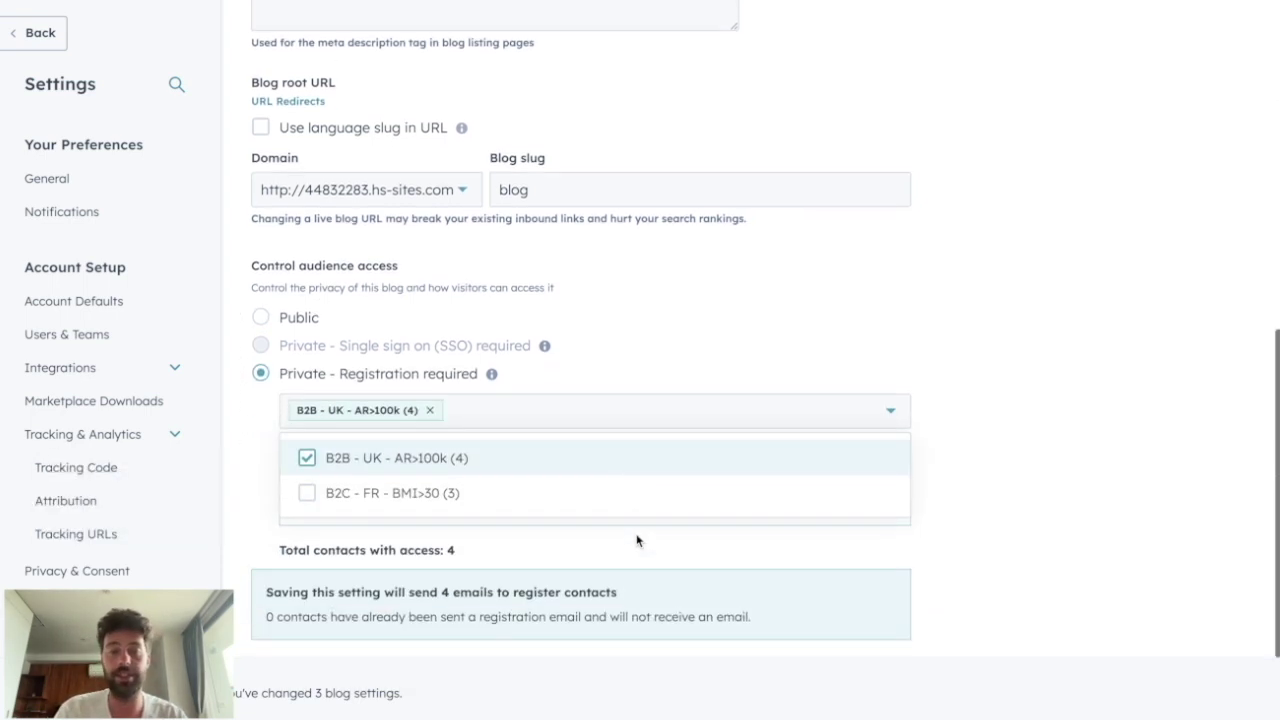
{"action": "left_click", "coordinate": [266, 414]}
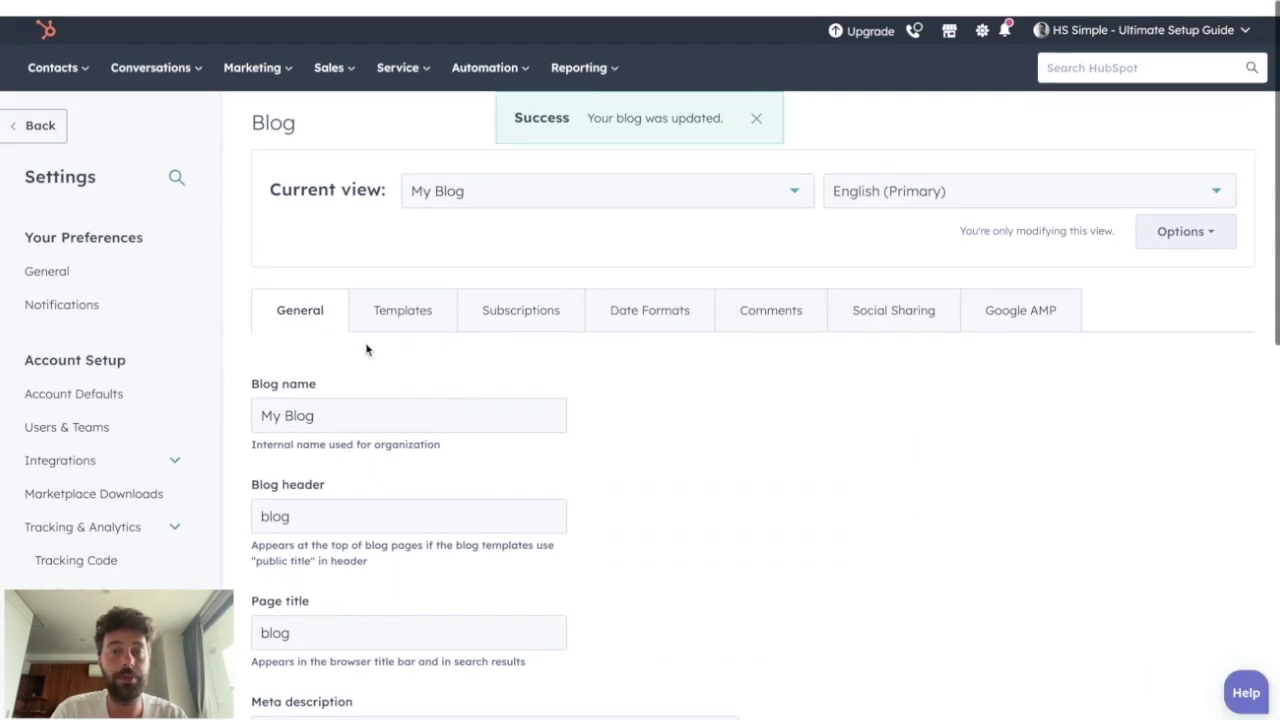
{"action": "left_click", "coordinate": [405, 288]}
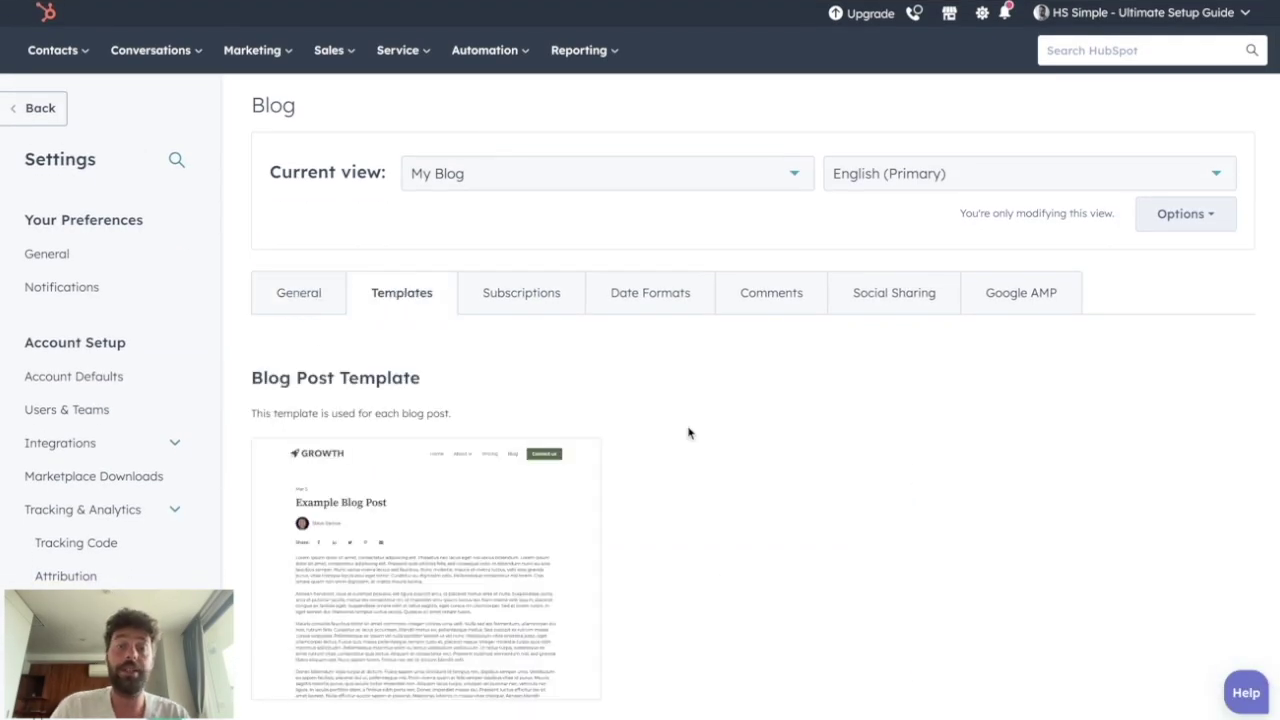
- Choose Change template in the Actions menu of the Growth - blog post template
{"action": "scroll", "coordinate": [657, 492], "scroll_direction": "down", "scroll_amount": 1}
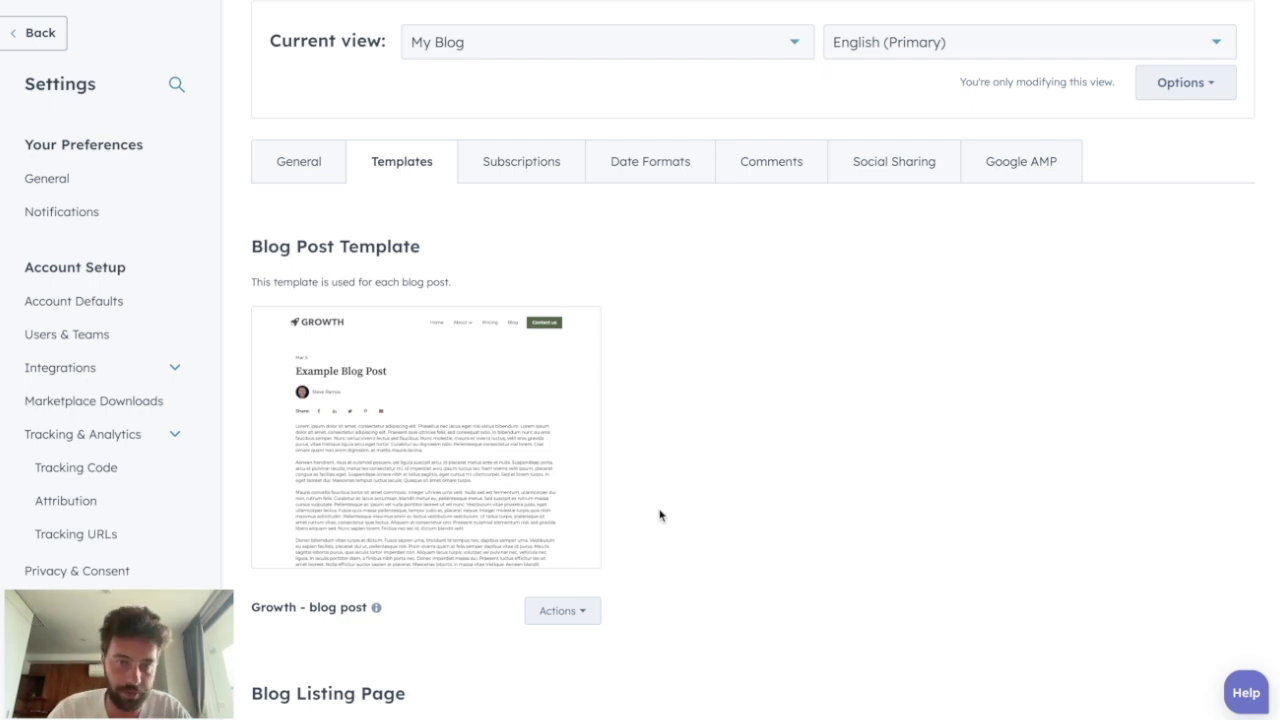
{"action": "scroll", "coordinate": [659, 515], "scroll_direction": "down", "scroll_amount": 3}
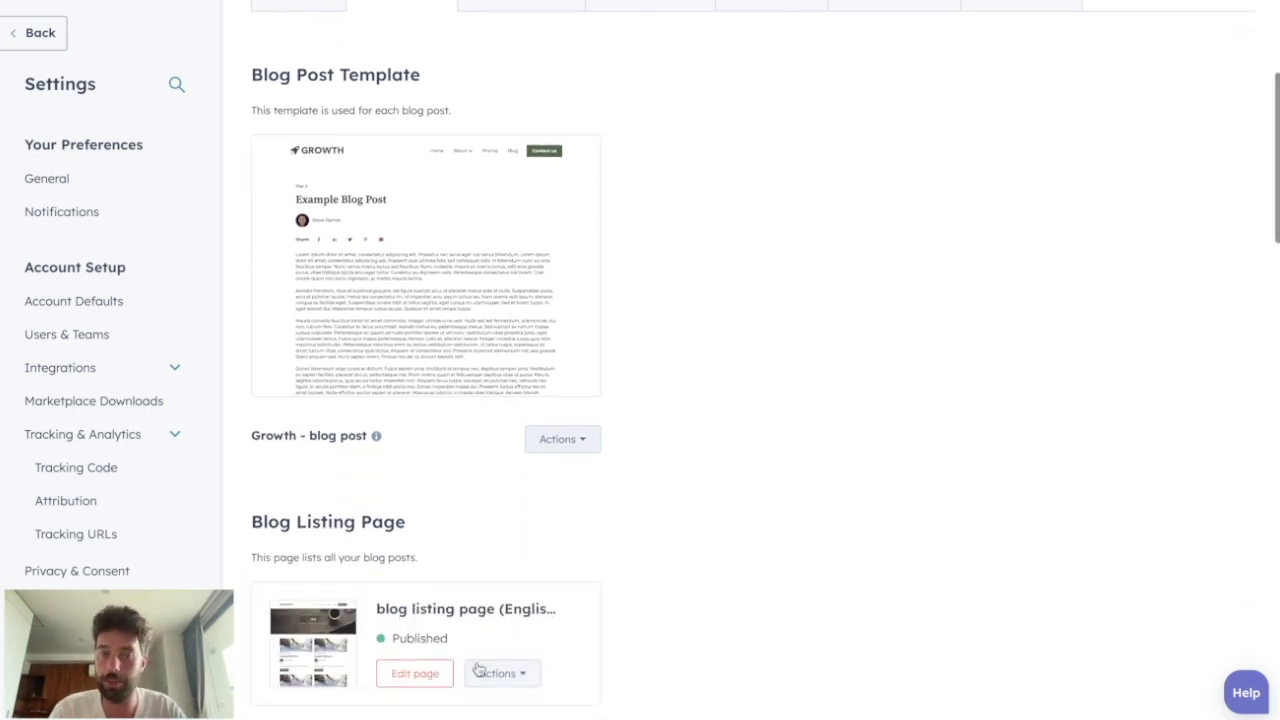
{"action": "scroll", "coordinate": [510, 660], "scroll_direction": "down", "scroll_amount": 1}
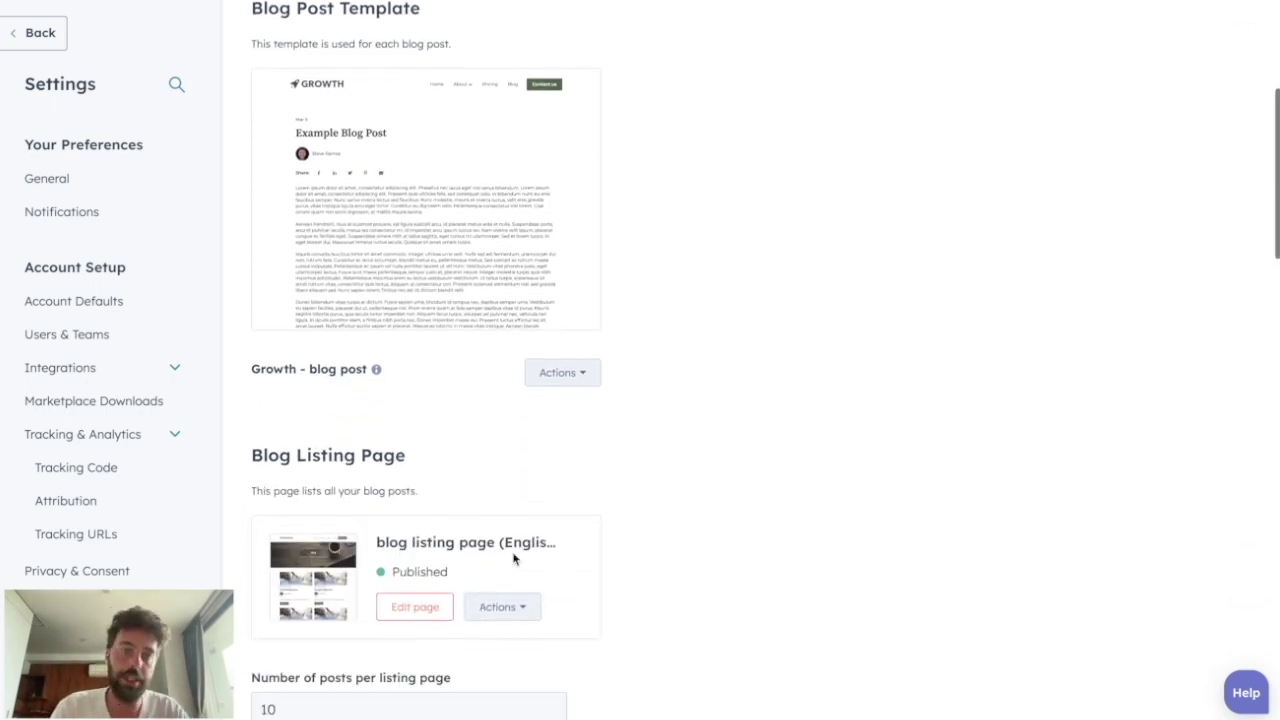
{"action": "left_click", "coordinate": [533, 376]}
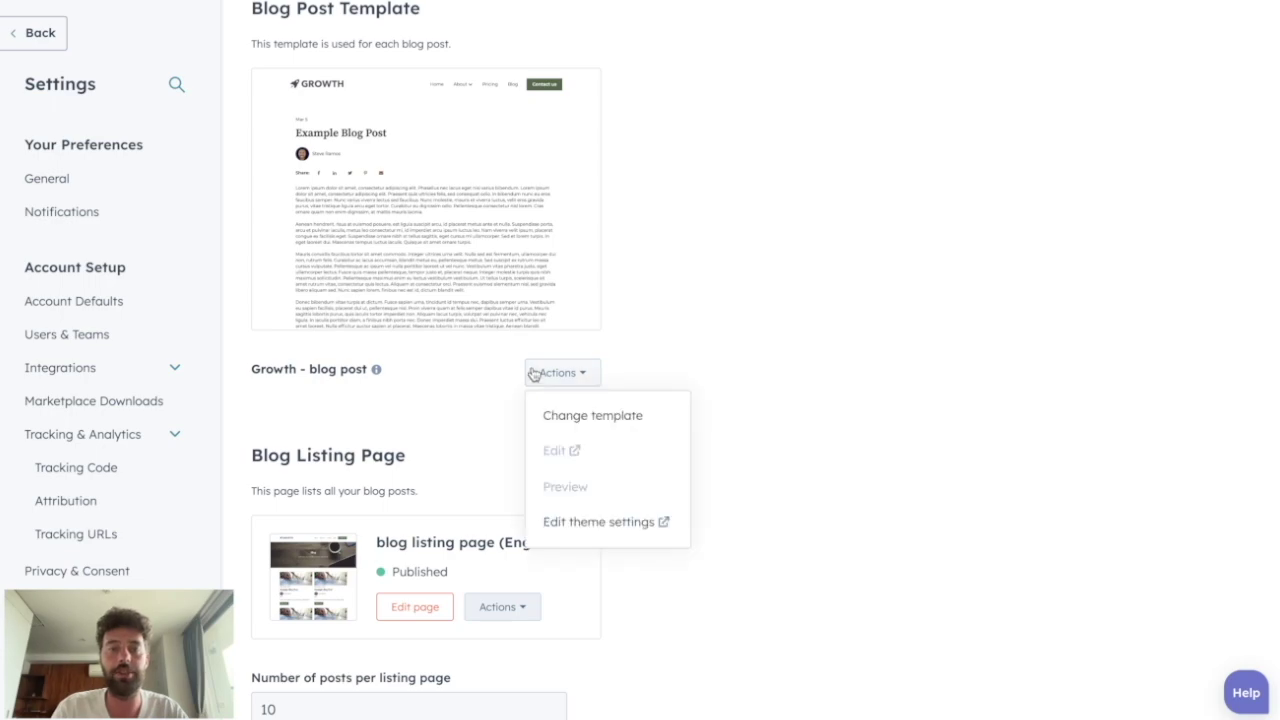
{"action": "left_click", "coordinate": [638, 424]}
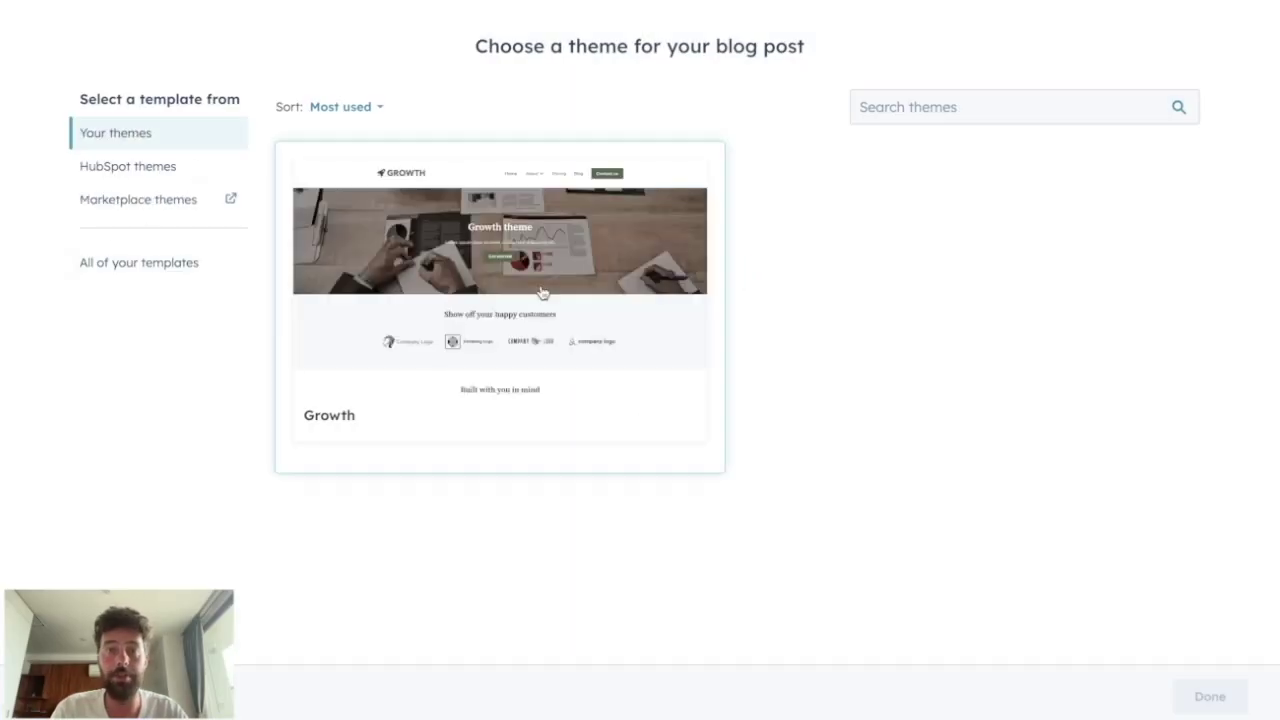
- Browse marketplace themes, return to review the header/footer HTML, then view Subscriptions settings
{"action": "left_click", "coordinate": [157, 200]}
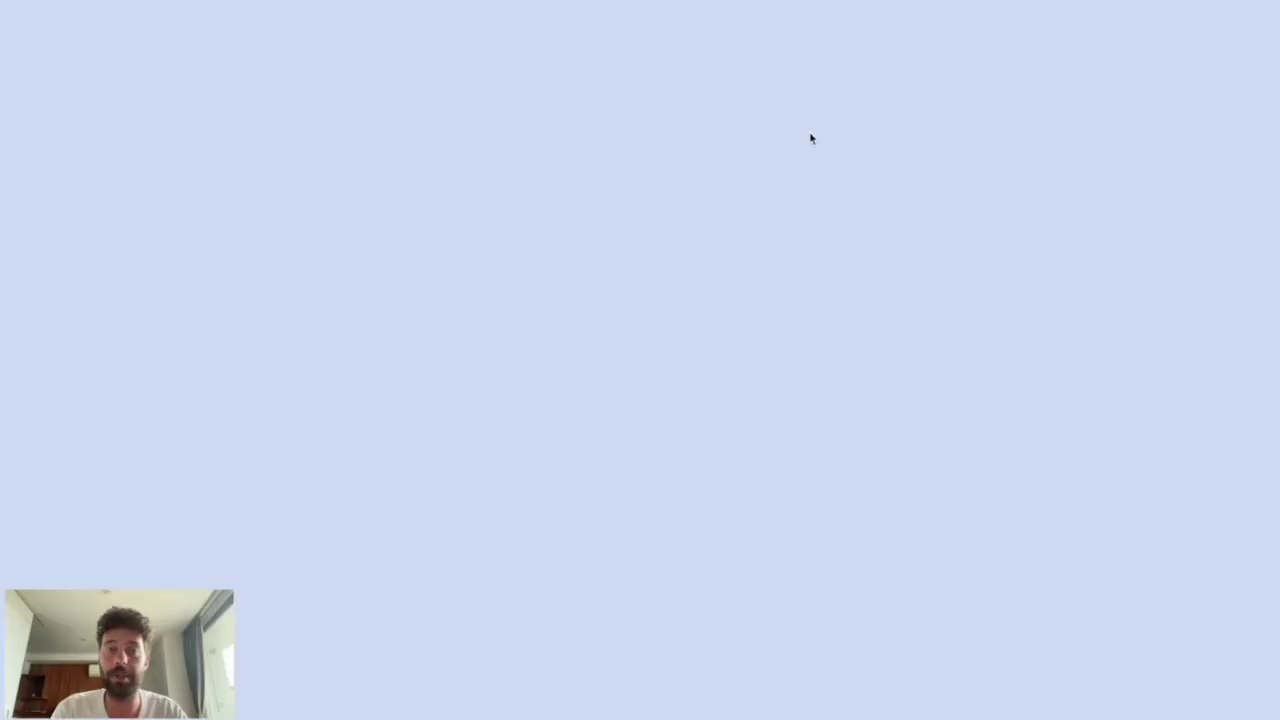
{"action": "scroll", "coordinate": [600, 394], "scroll_direction": "down", "scroll_amount": 10}
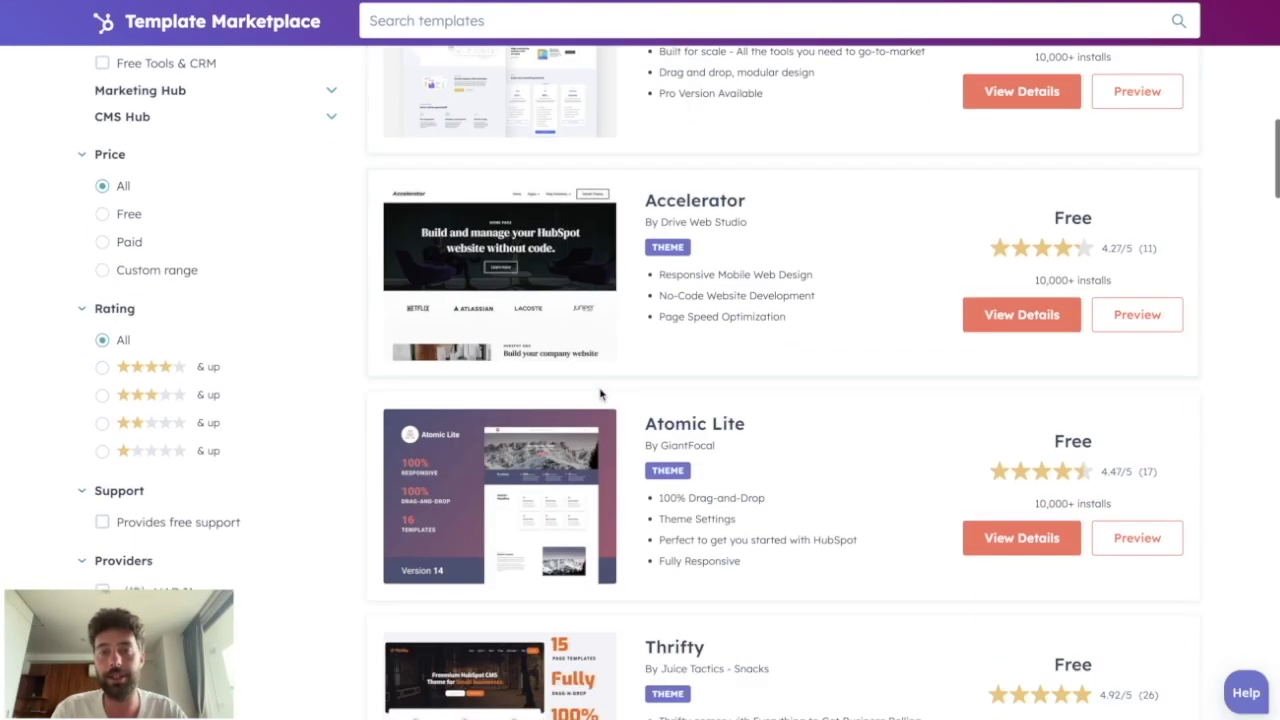
{"action": "scroll", "coordinate": [600, 394], "scroll_direction": "down", "scroll_amount": 3}
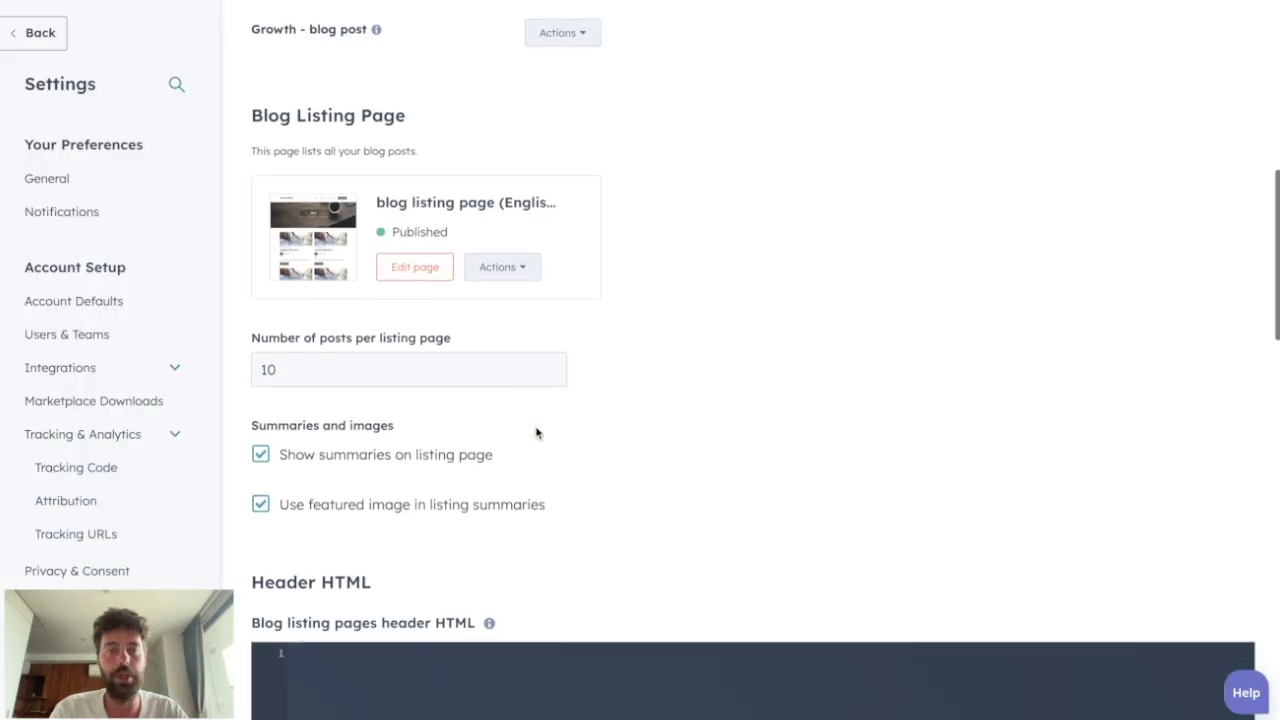
{"action": "scroll", "coordinate": [434, 320], "scroll_direction": "down", "scroll_amount": 1}
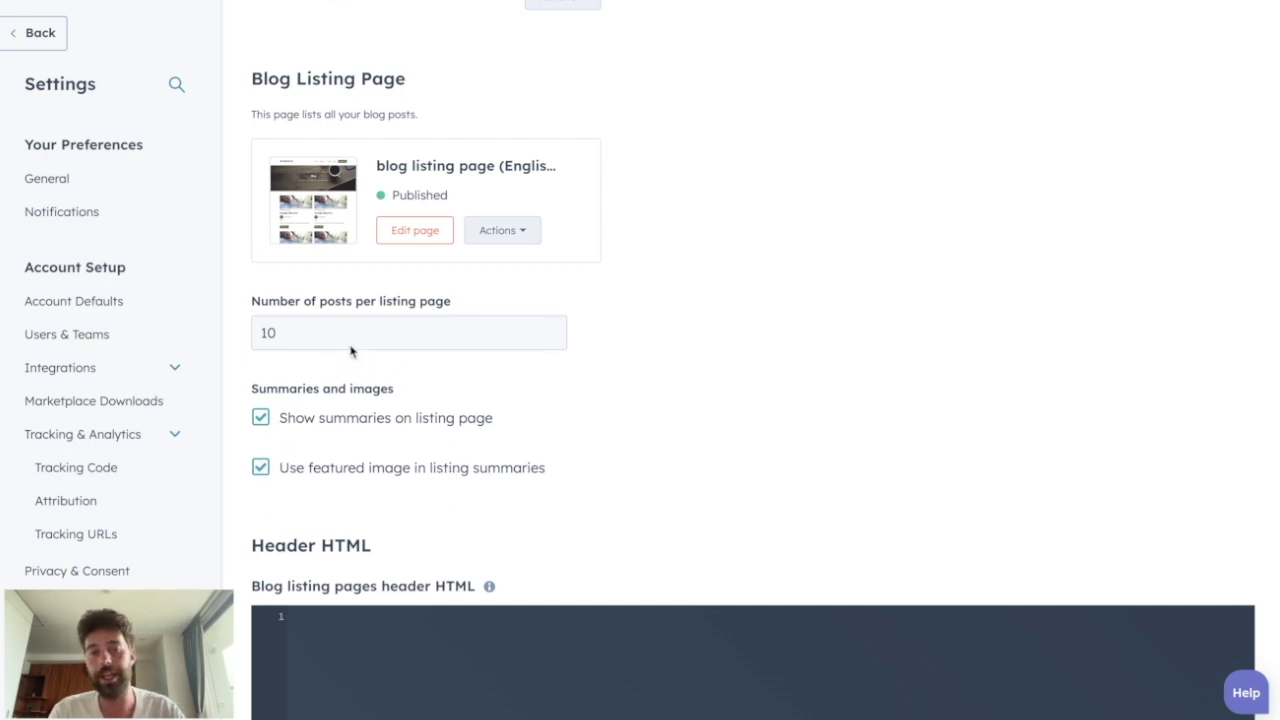
{"action": "scroll", "coordinate": [351, 343], "scroll_direction": "down", "scroll_amount": 5}
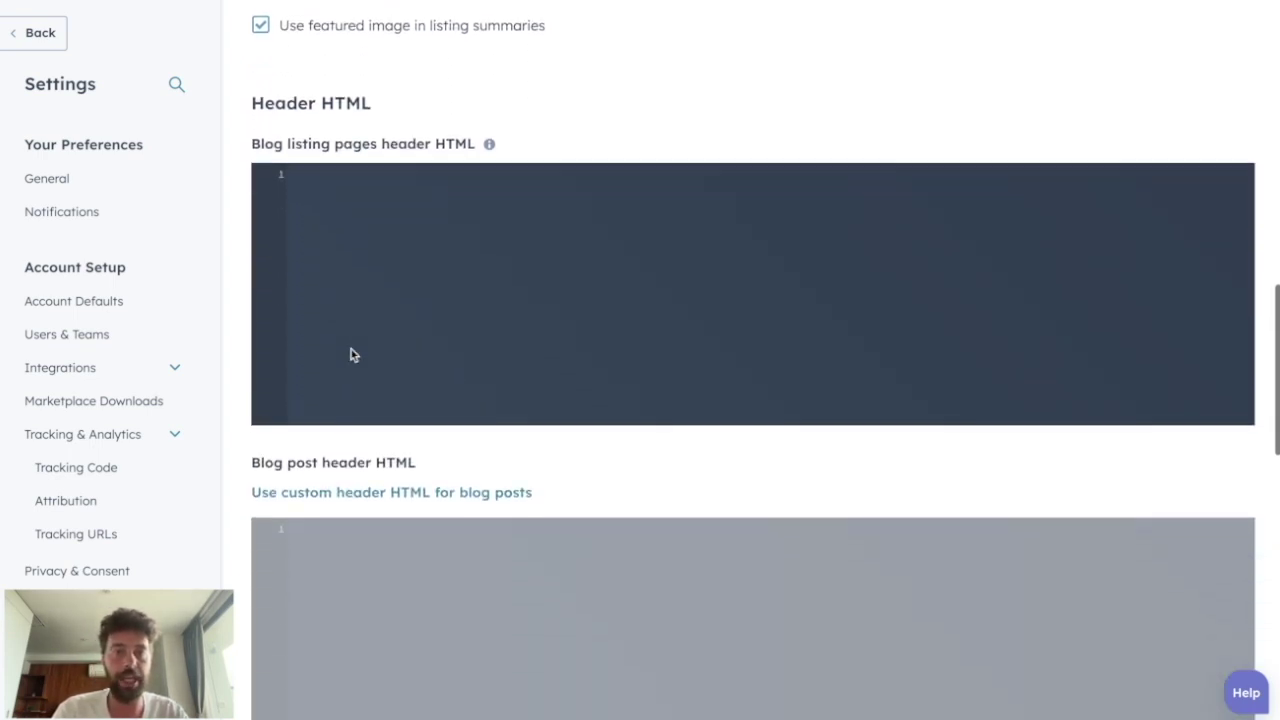
{"action": "left_click", "coordinate": [369, 280]}
{"action": "scroll", "coordinate": [371, 269], "scroll_direction": "down", "scroll_amount": 5}
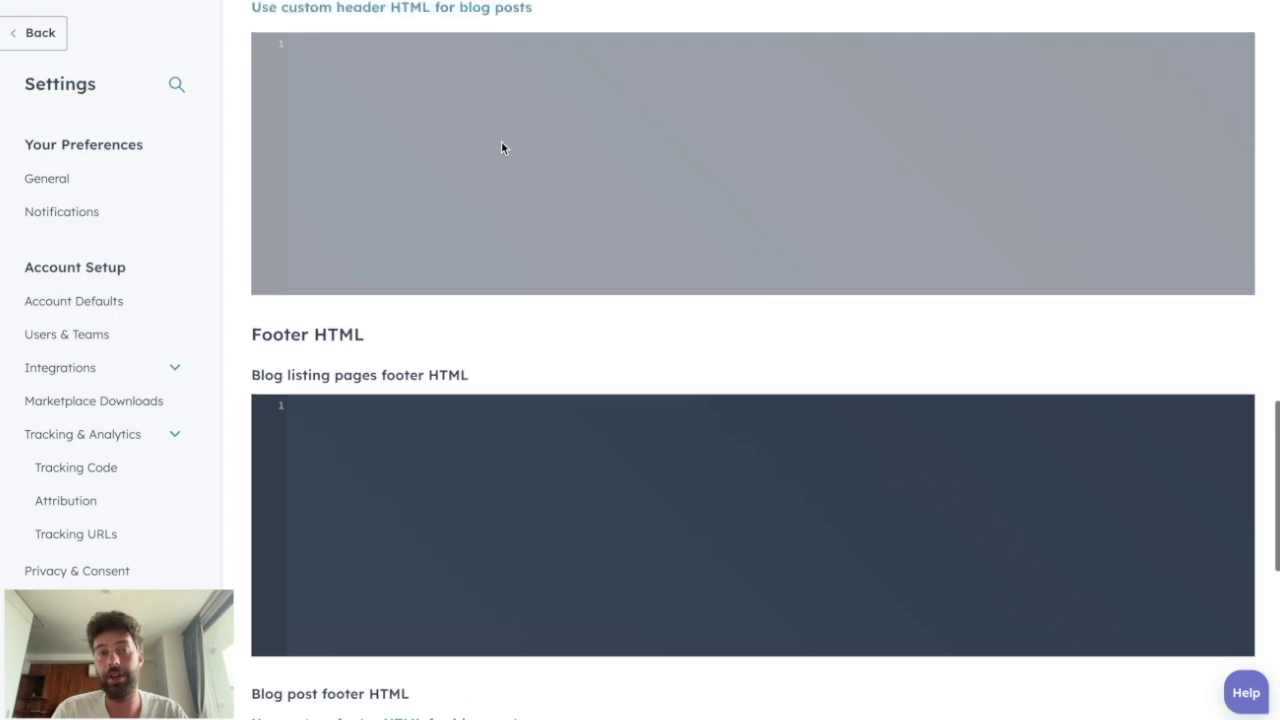
{"action": "scroll", "coordinate": [503, 146], "scroll_direction": "up", "scroll_amount": 2}
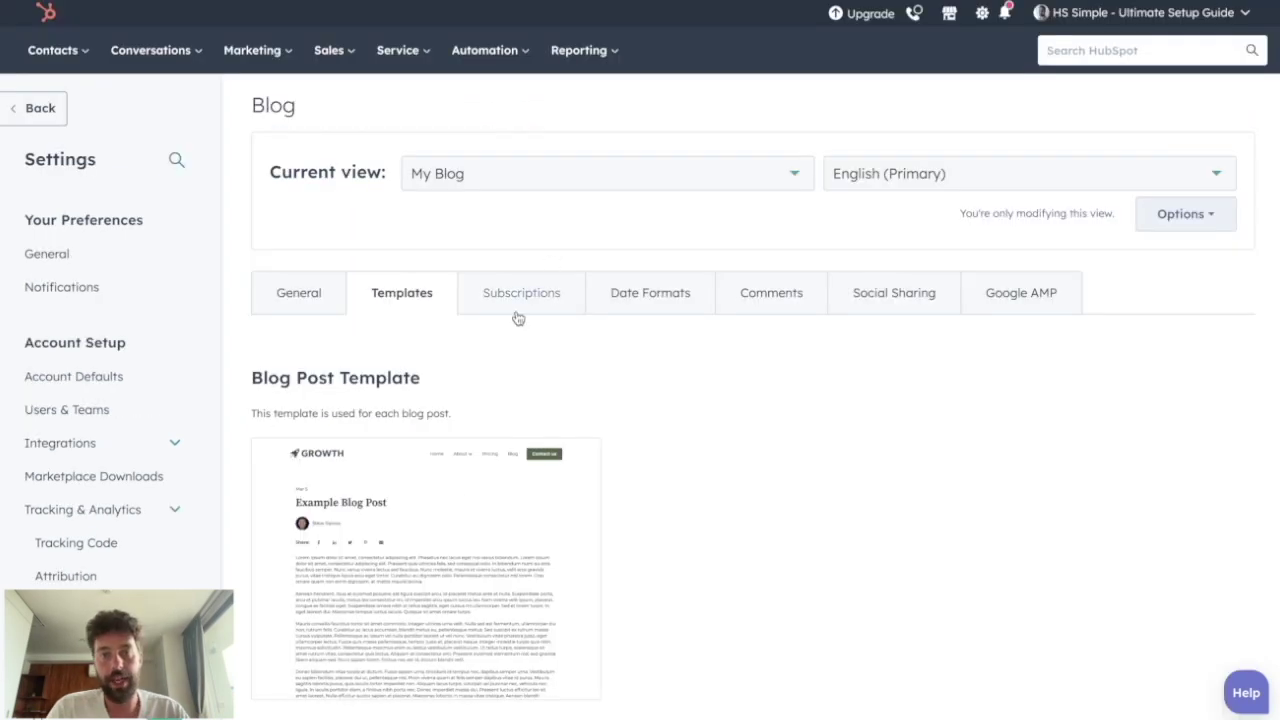
{"action": "left_click", "coordinate": [516, 311]}
- Review the Subscriptions, Date Formats, Comments, Social Sharing and Google AMP blog settings tabs
{"action": "scroll", "coordinate": [594, 563], "scroll_direction": "down", "scroll_amount": 2}
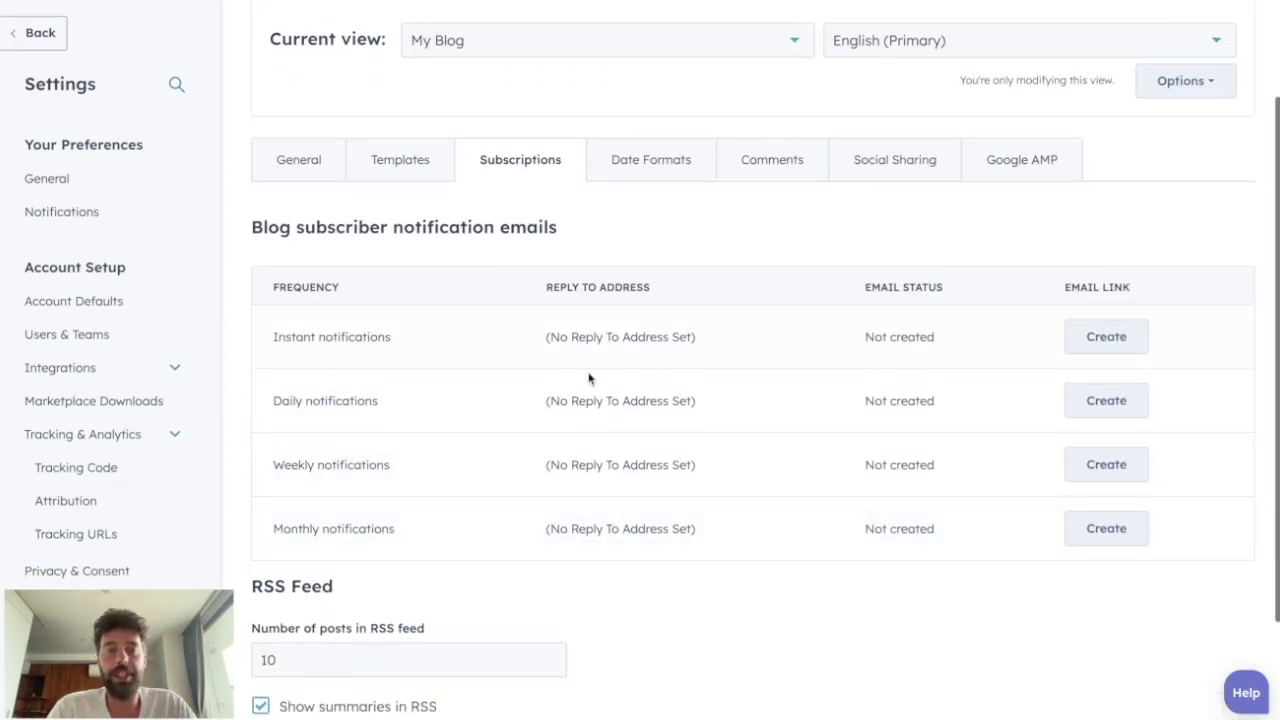
{"action": "scroll", "coordinate": [643, 366], "scroll_direction": "down", "scroll_amount": 2}
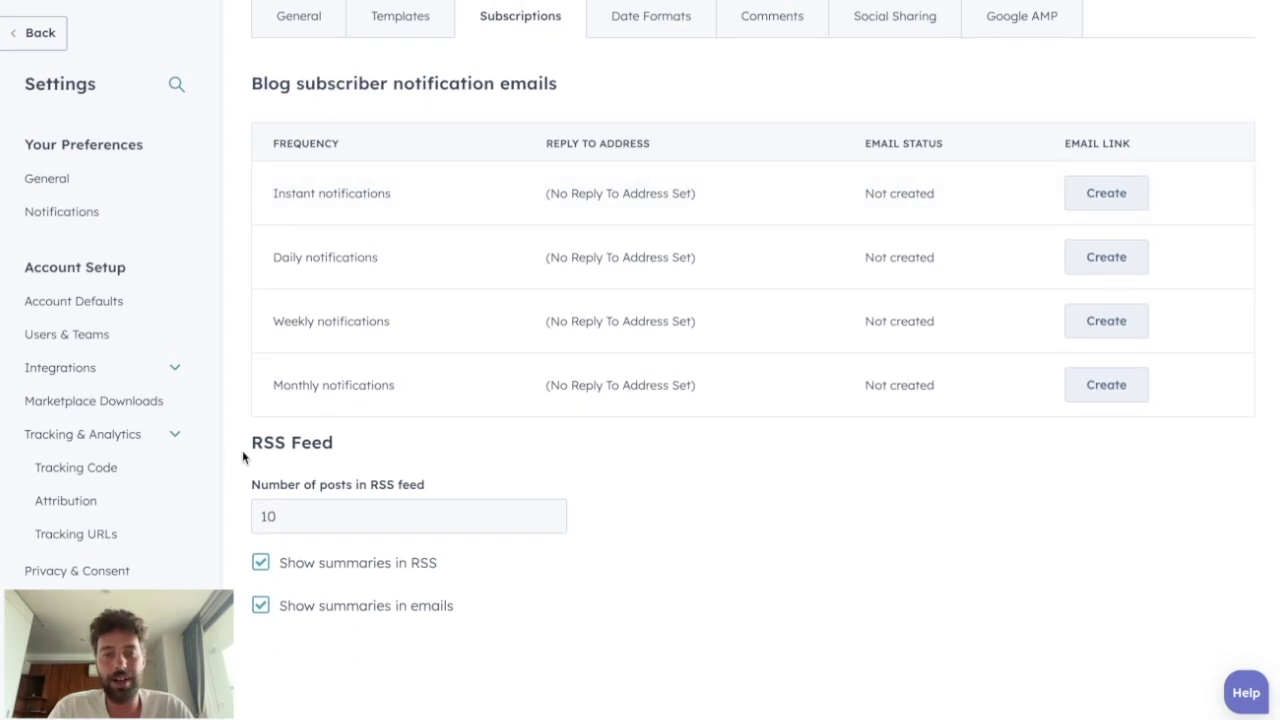
{"action": "scroll", "coordinate": [422, 499], "scroll_direction": "up", "scroll_amount": 3}
{"action": "left_click", "coordinate": [669, 229]}
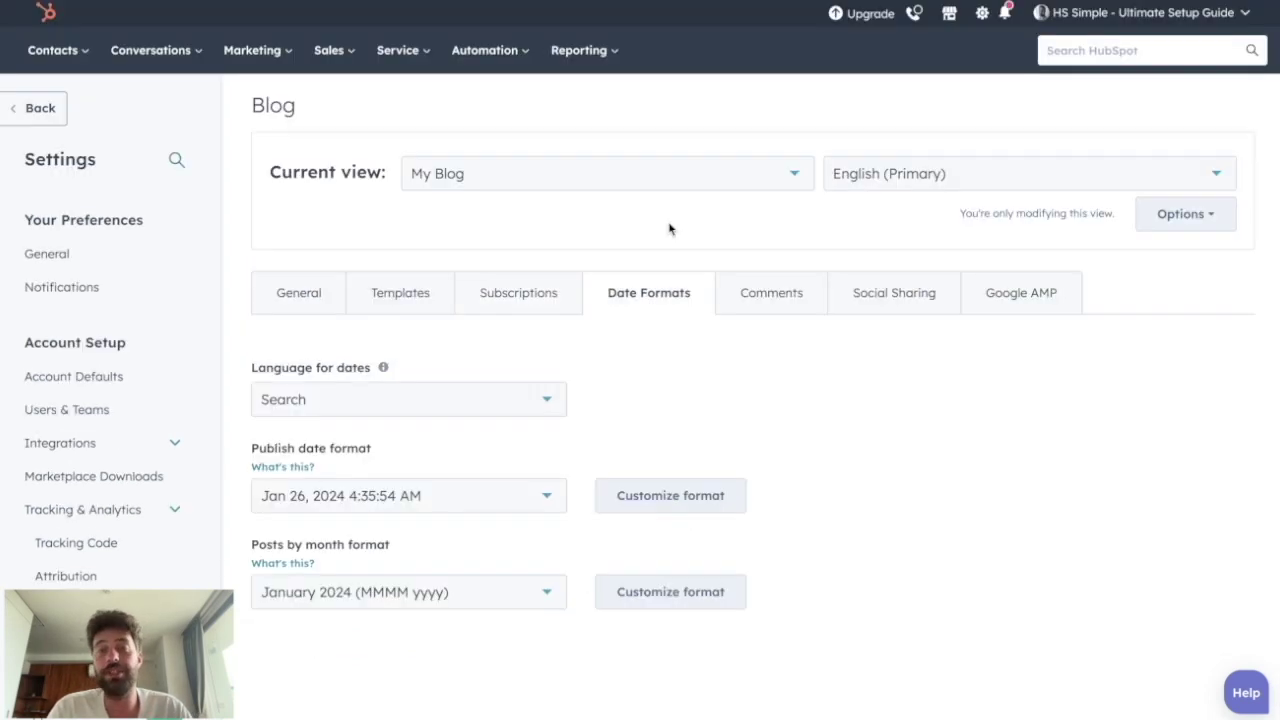
{"action": "left_click", "coordinate": [790, 300]}
{"action": "left_click", "coordinate": [855, 305]}
{"action": "left_click", "coordinate": [1020, 310]}
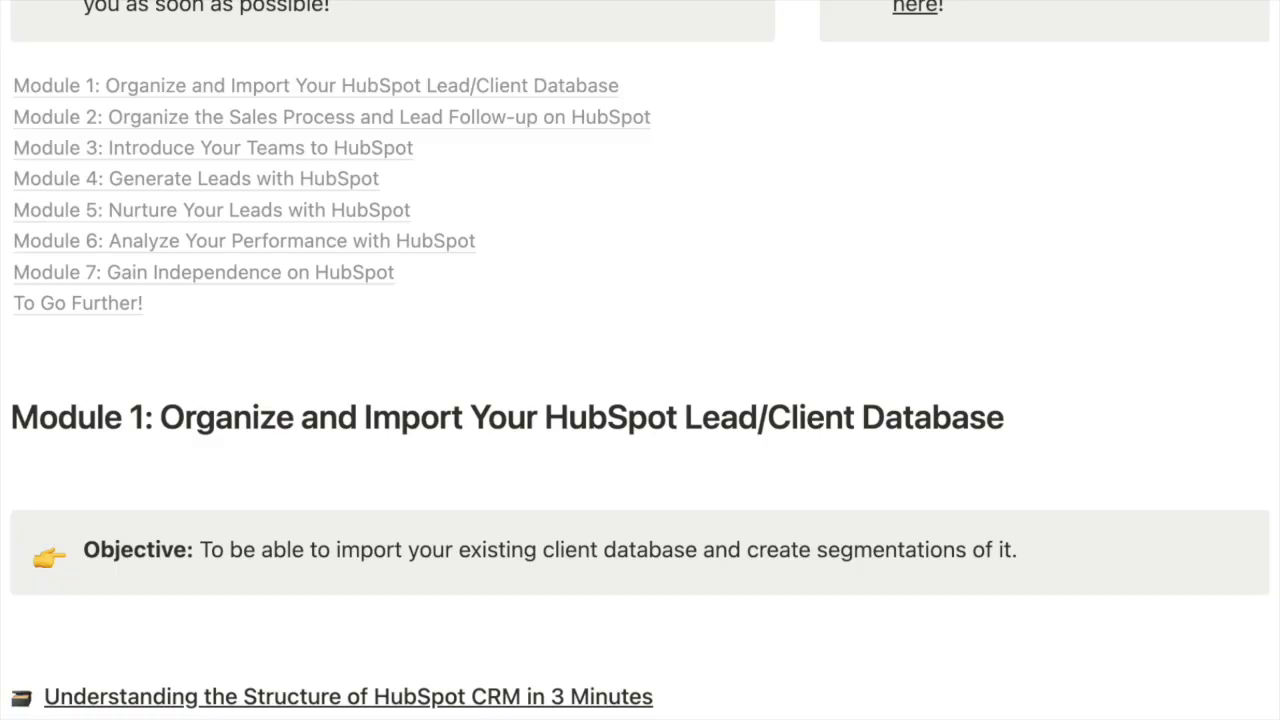
{"action": "scroll", "coordinate": [640, 360], "scroll_direction": "down", "scroll_amount": 6}
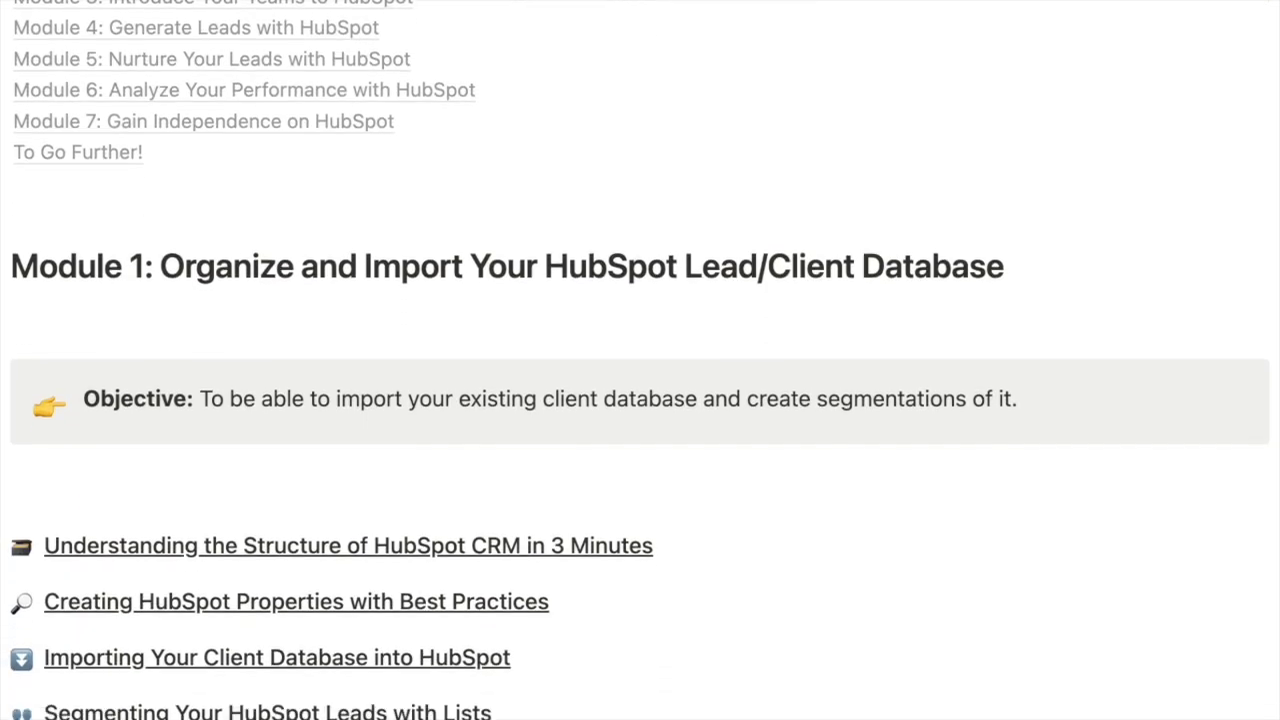
{"action": "scroll", "coordinate": [640, 360], "scroll_direction": "down", "scroll_amount": 6}
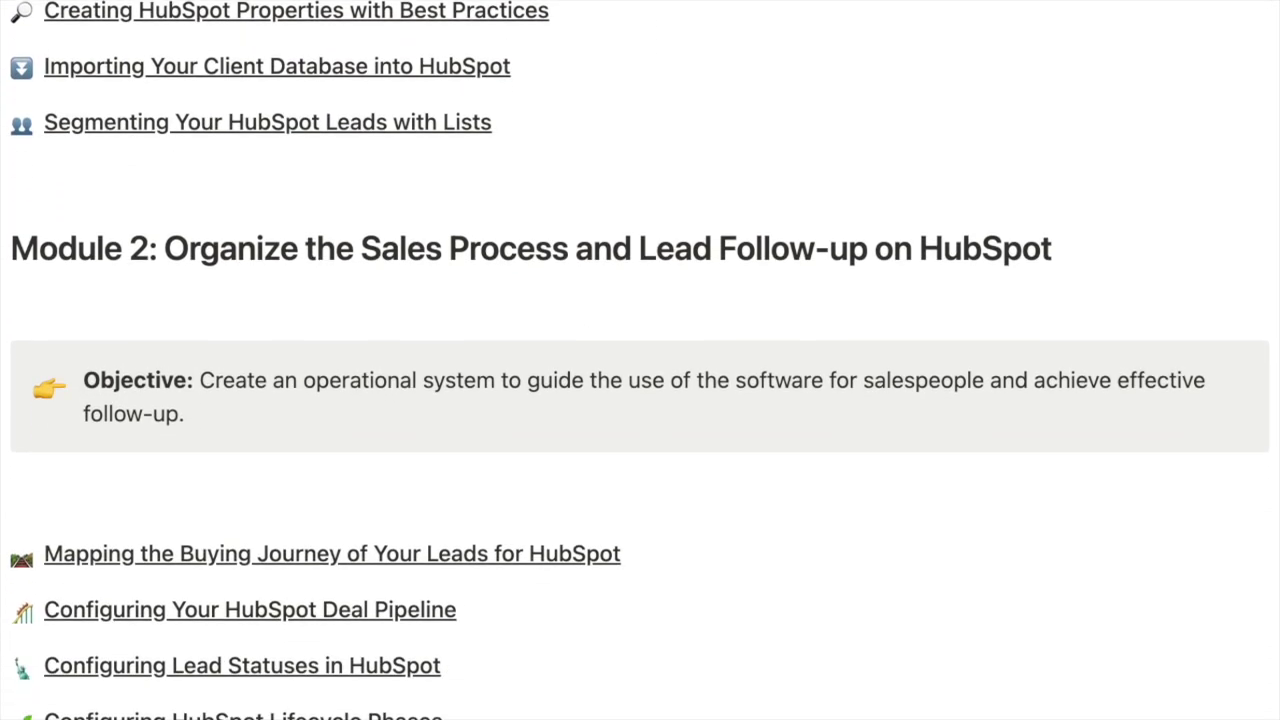
{"action": "scroll", "coordinate": [640, 360], "scroll_direction": "down", "scroll_amount": 6}
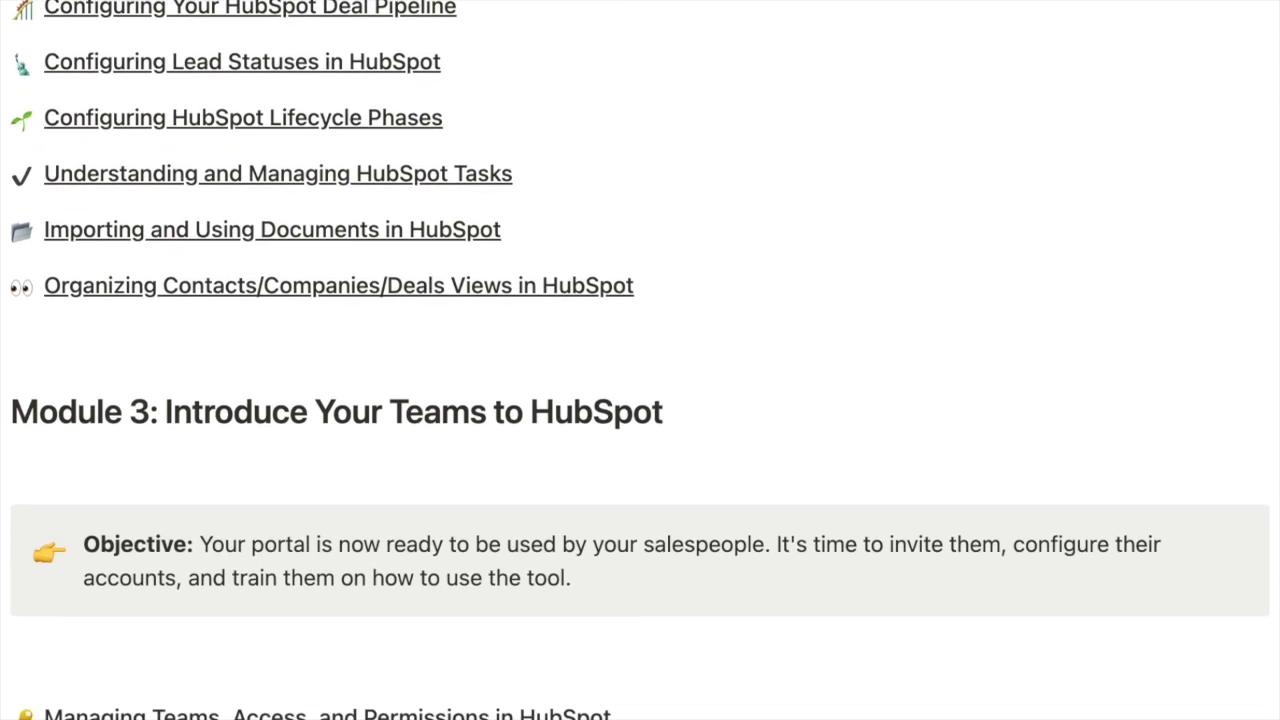
{"action": "scroll", "coordinate": [640, 360], "scroll_direction": "down", "scroll_amount": 6}
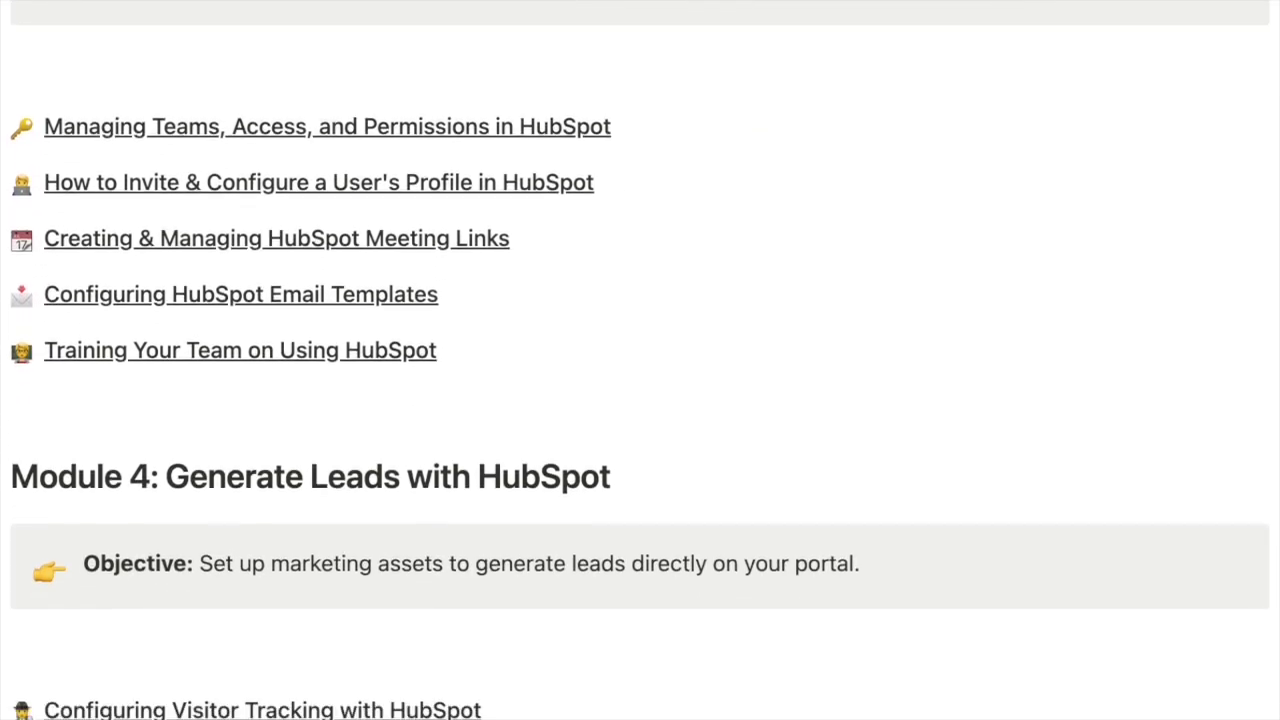
{"action": "scroll", "coordinate": [640, 360], "scroll_direction": "down", "scroll_amount": 6}
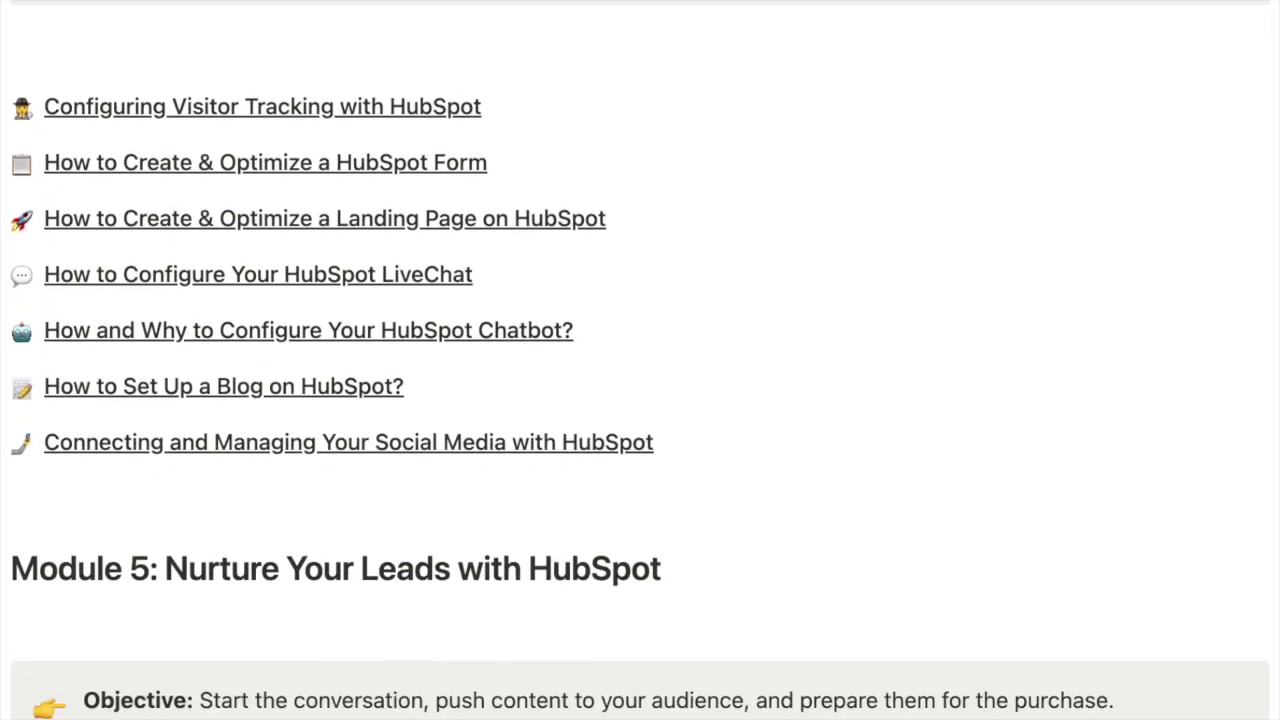
{"action": "scroll", "coordinate": [640, 360], "scroll_direction": "down", "scroll_amount": 6}
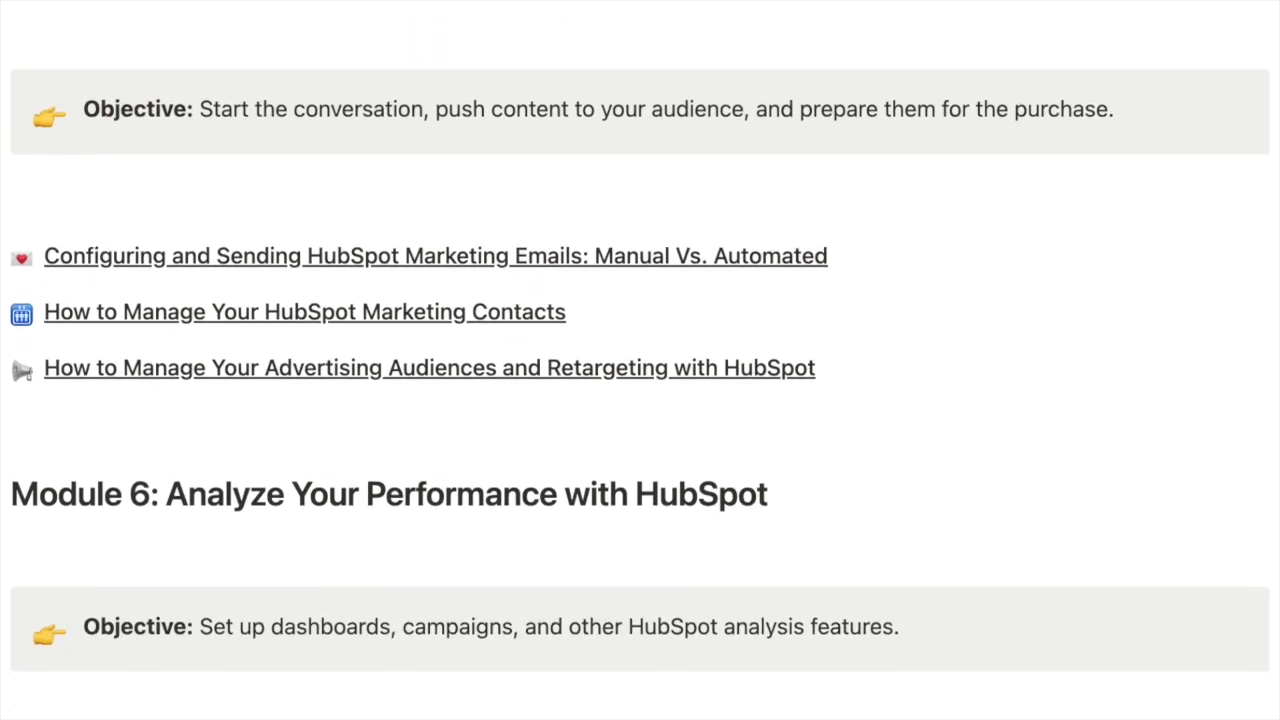
{"action": "scroll", "coordinate": [640, 360], "scroll_direction": "down", "scroll_amount": 6}
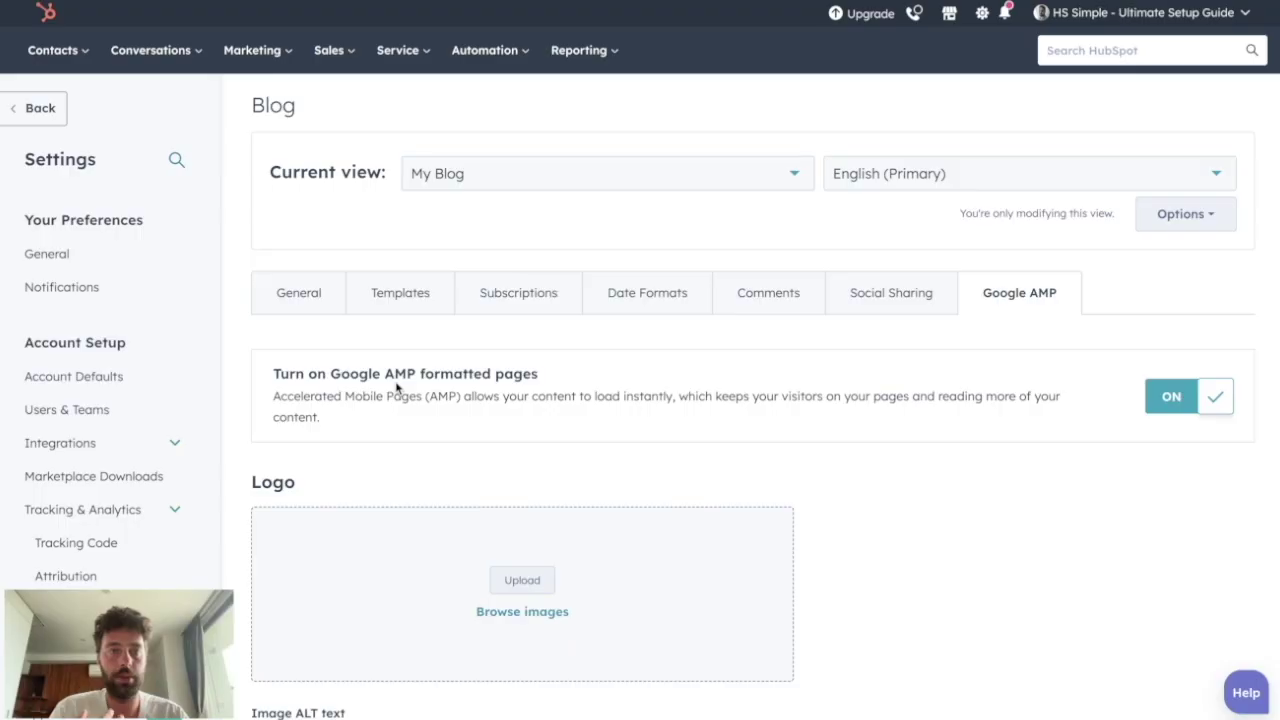
- Start a new blog post from scratch via Marketing > Website > Blog
{"action": "left_click", "coordinate": [270, 60]}
{"action": "mouse_move", "coordinate": [323, 277]}
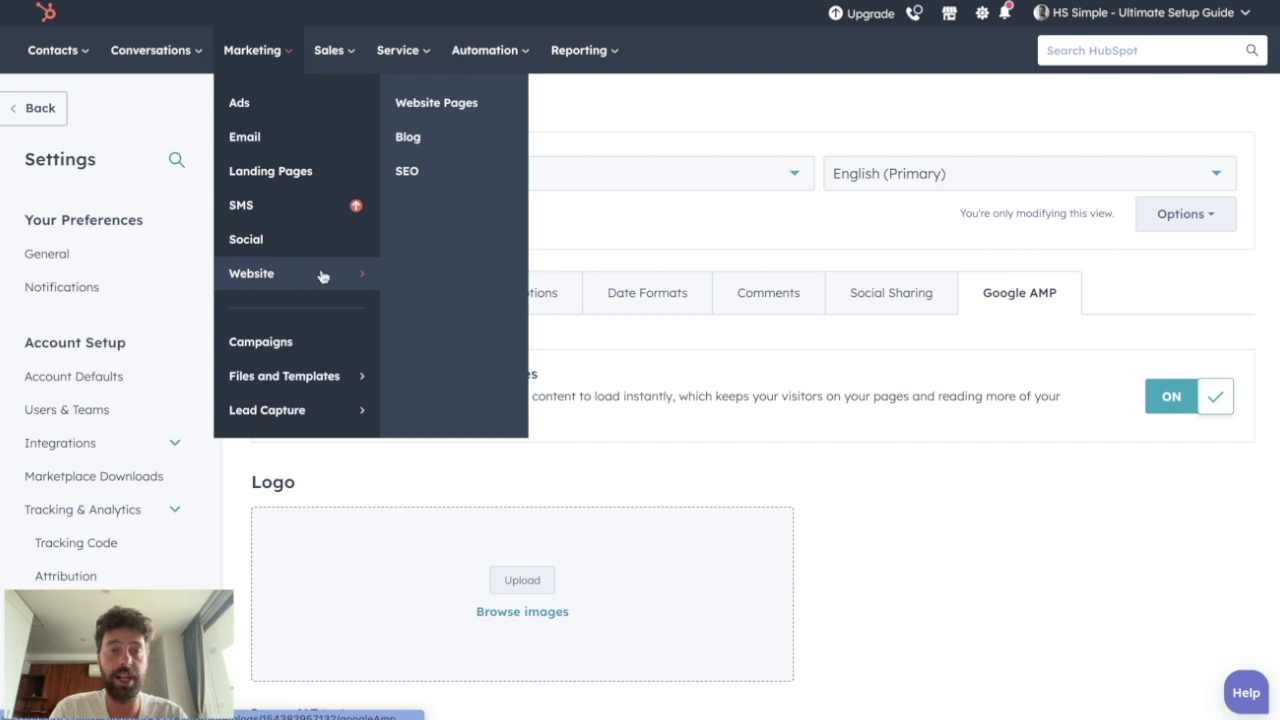
{"action": "left_click", "coordinate": [429, 140]}
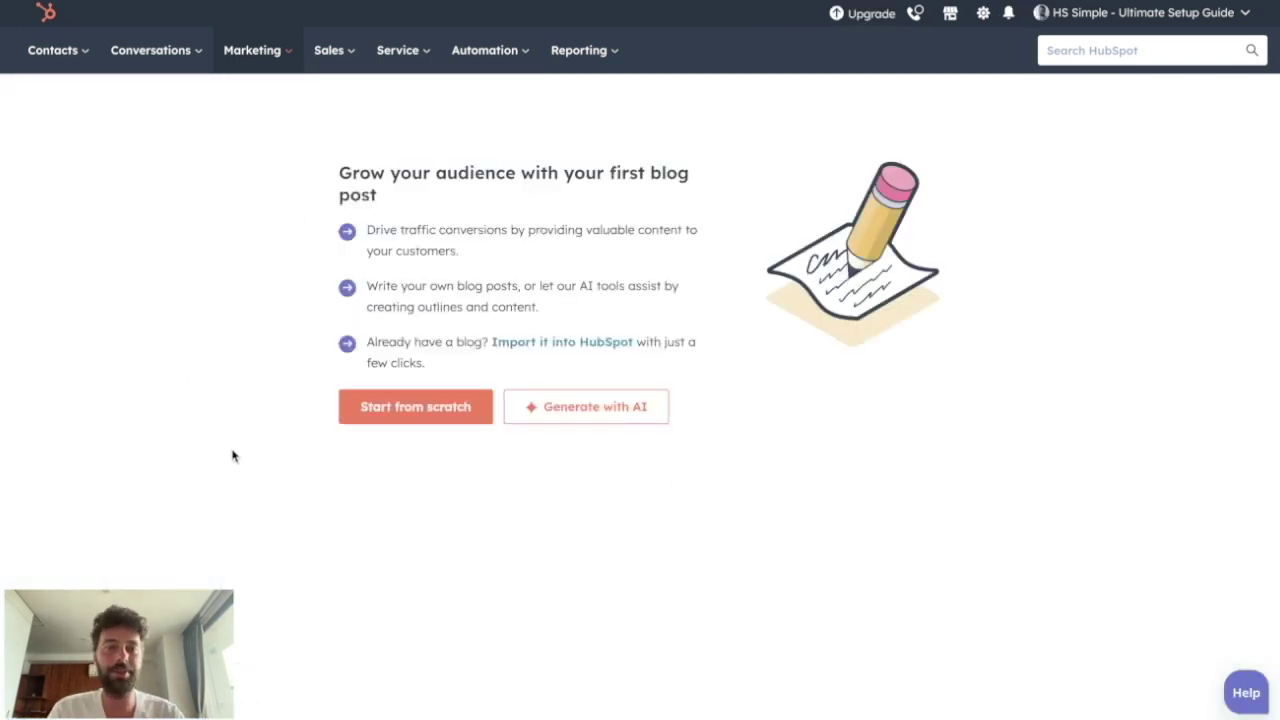
{"action": "left_click", "coordinate": [414, 410]}
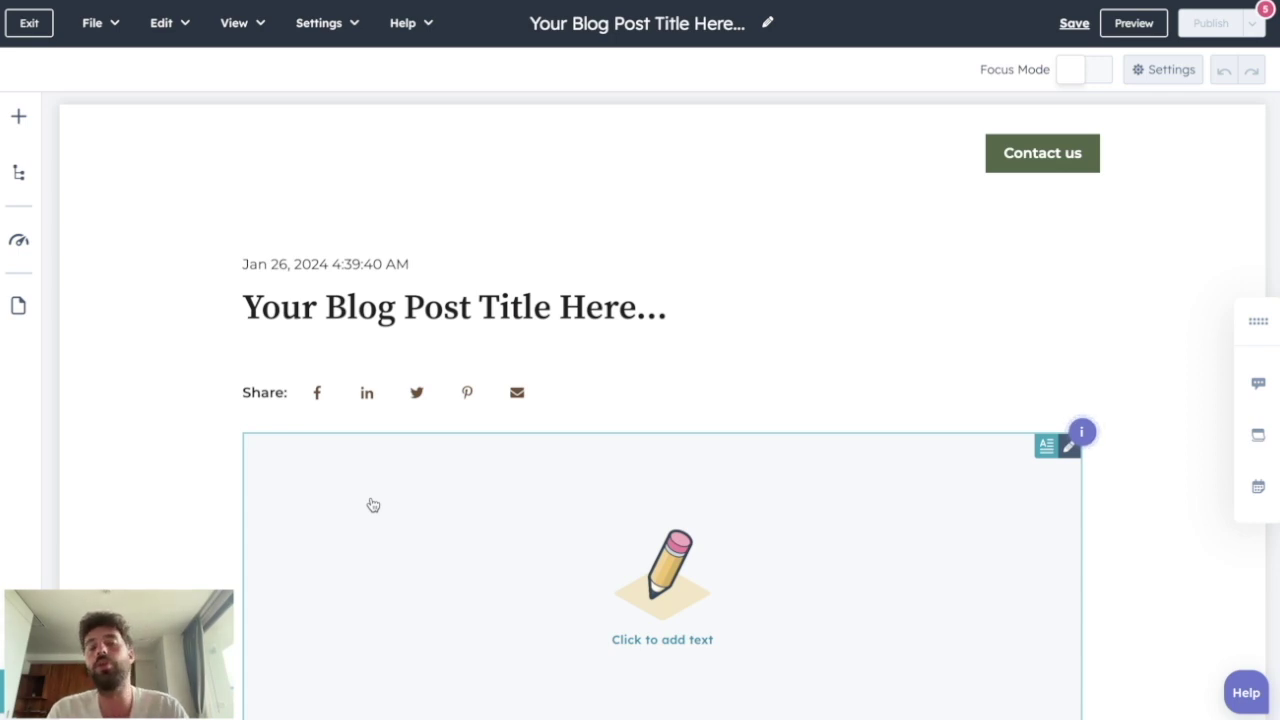
- Title the post 'My title' and write 'iehfohziefhozeihfo' in the body
{"action": "left_click", "coordinate": [335, 325]}
{"action": "type", "text": "My title"}
{"action": "left_click", "coordinate": [363, 508]}
{"action": "type", "text": "iehfohziefhozeihfo"}
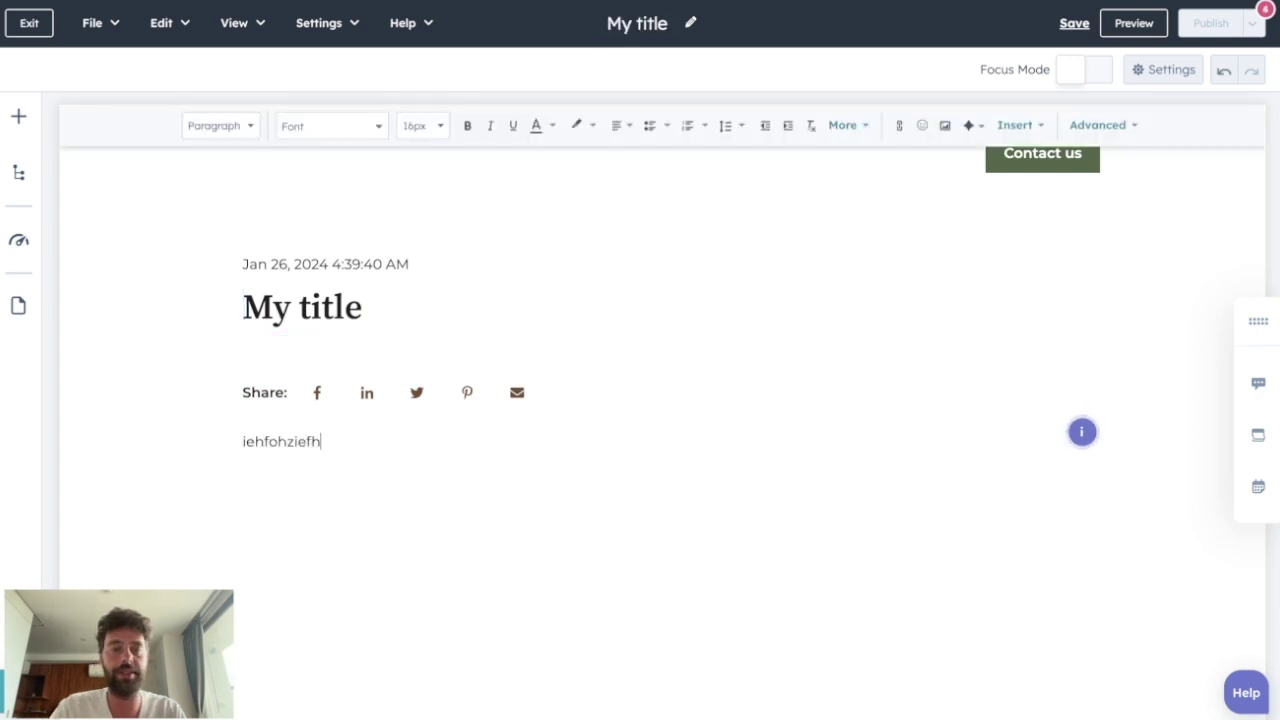
- Look through the Insert menu and the image panel, then close the image panel
{"action": "left_click", "coordinate": [1014, 125]}
{"action": "mouse_move", "coordinate": [986, 243]}
{"action": "mouse_move", "coordinate": [983, 280]}
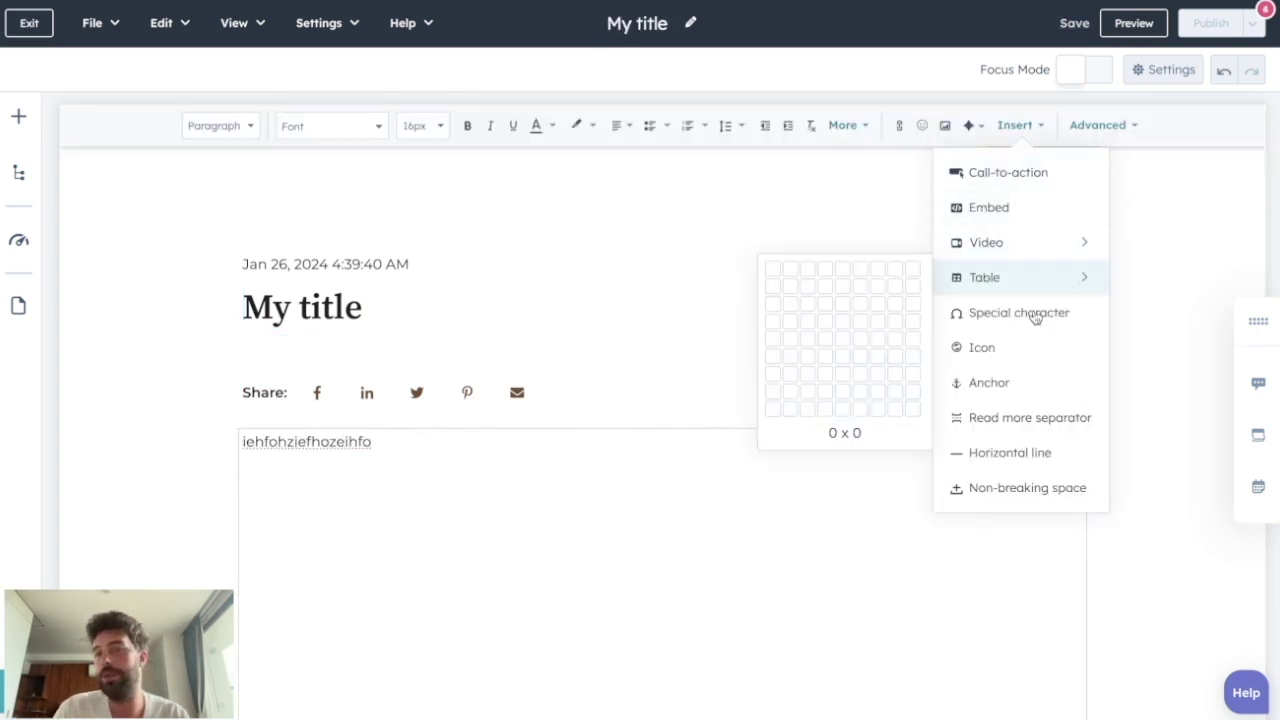
{"action": "left_click", "coordinate": [938, 128]}
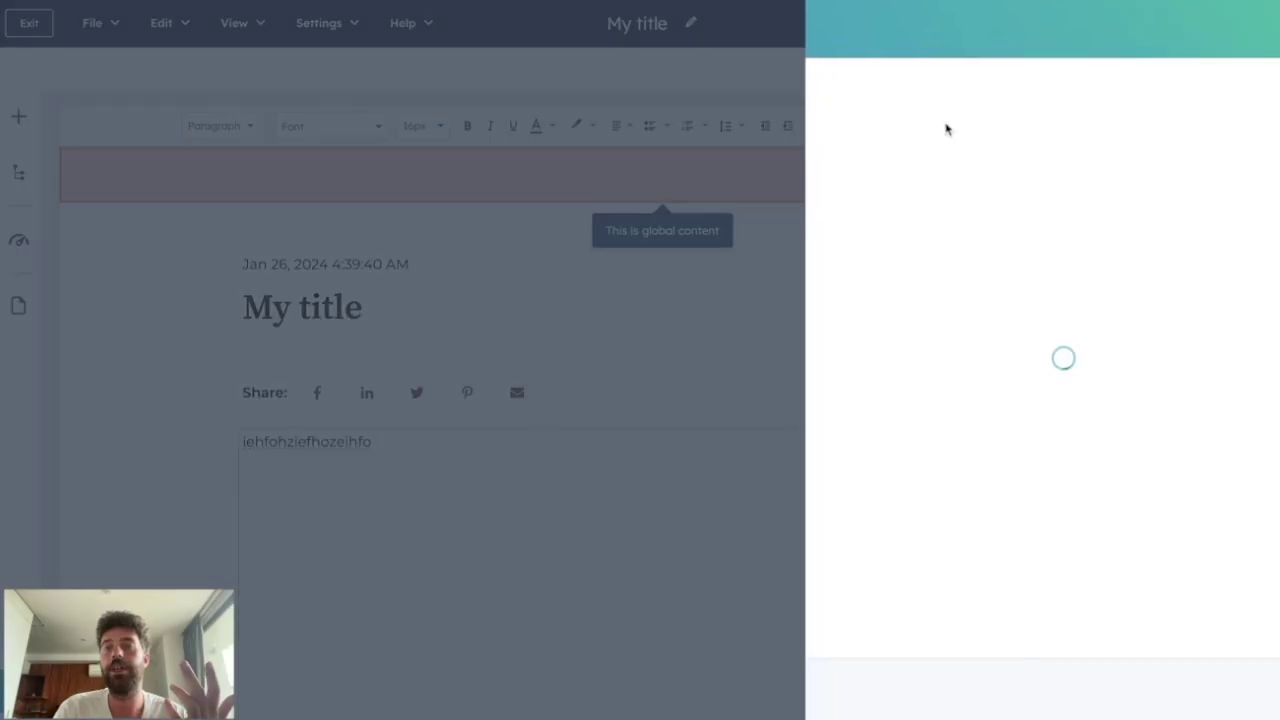
{"action": "left_click", "coordinate": [1250, 28]}
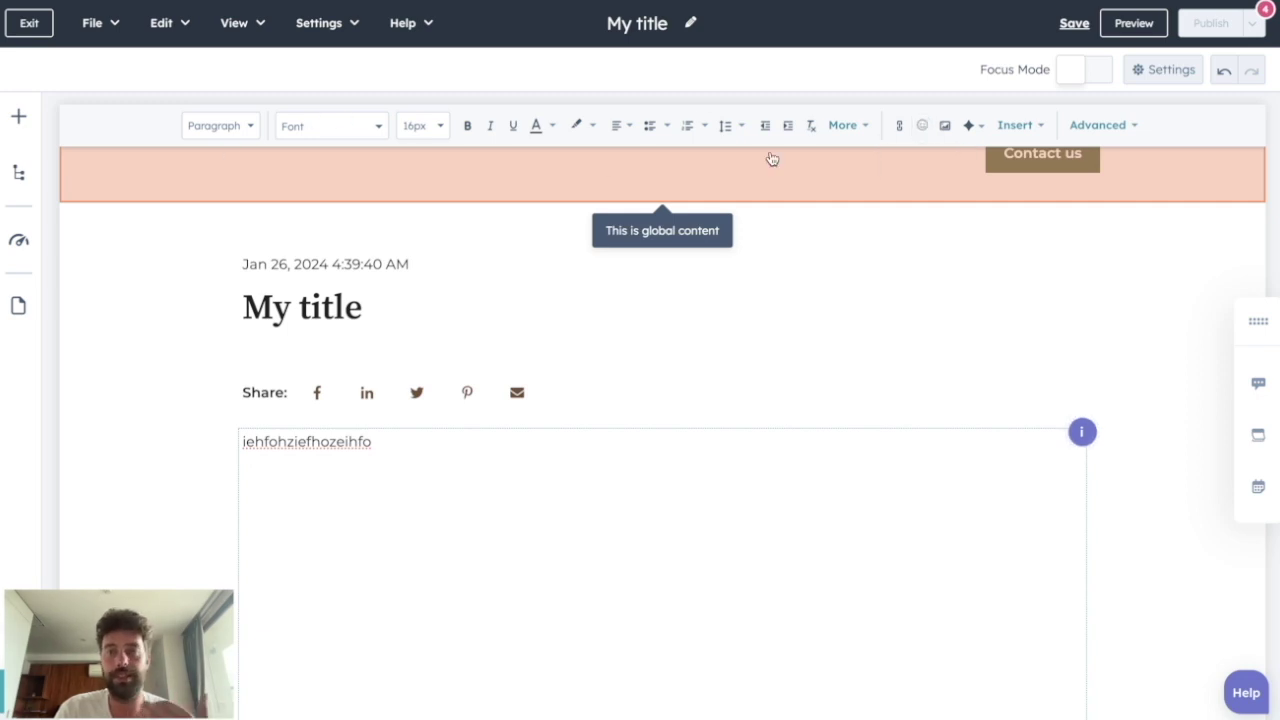
- Add a List module below the body text and close the modules panel
{"action": "left_click", "coordinate": [18, 117]}
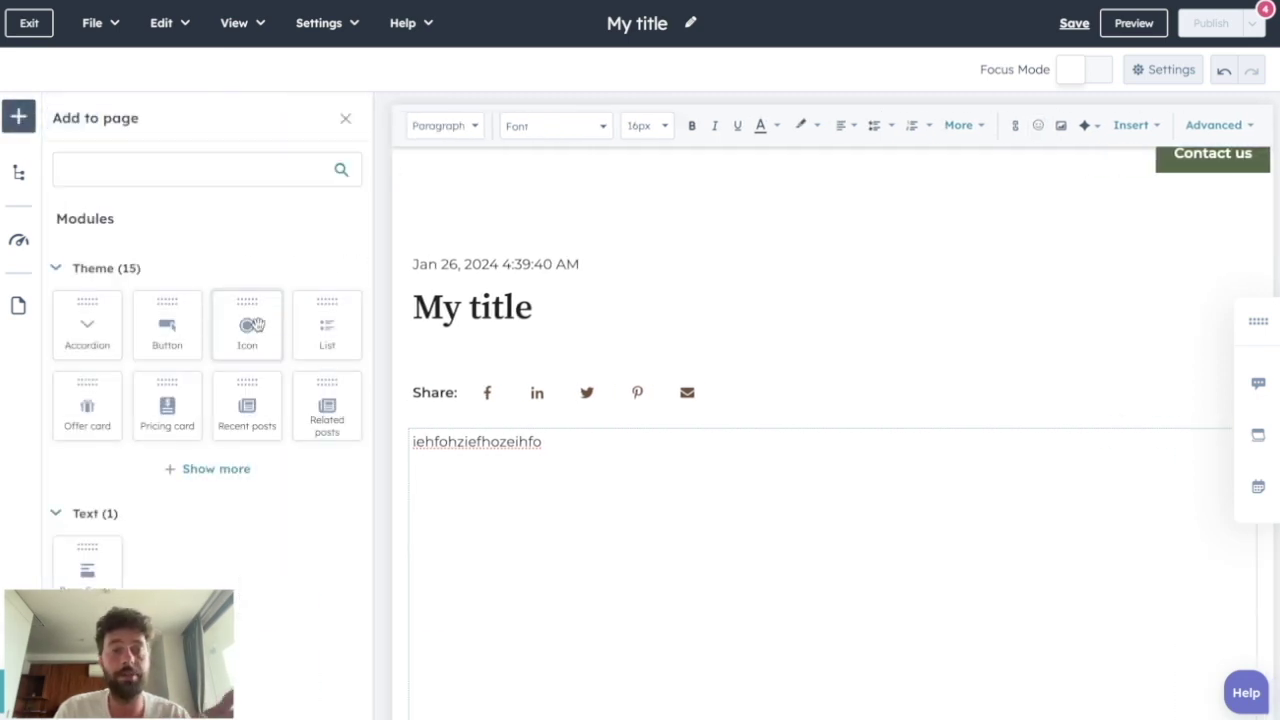
{"action": "left_click_drag", "start_coordinate": [243, 410], "coordinate": [535, 459]}
{"action": "left_click", "coordinate": [18, 115]}
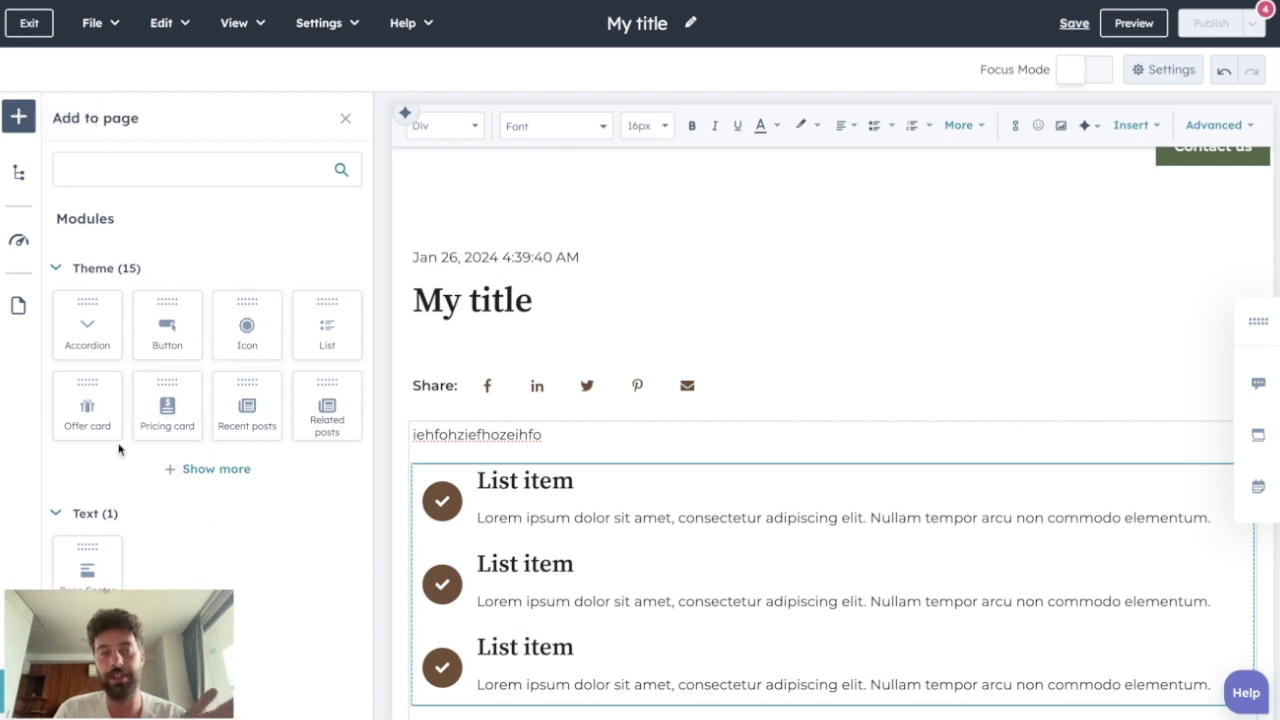
{"action": "scroll", "coordinate": [117, 446], "scroll_direction": "down", "scroll_amount": 1}
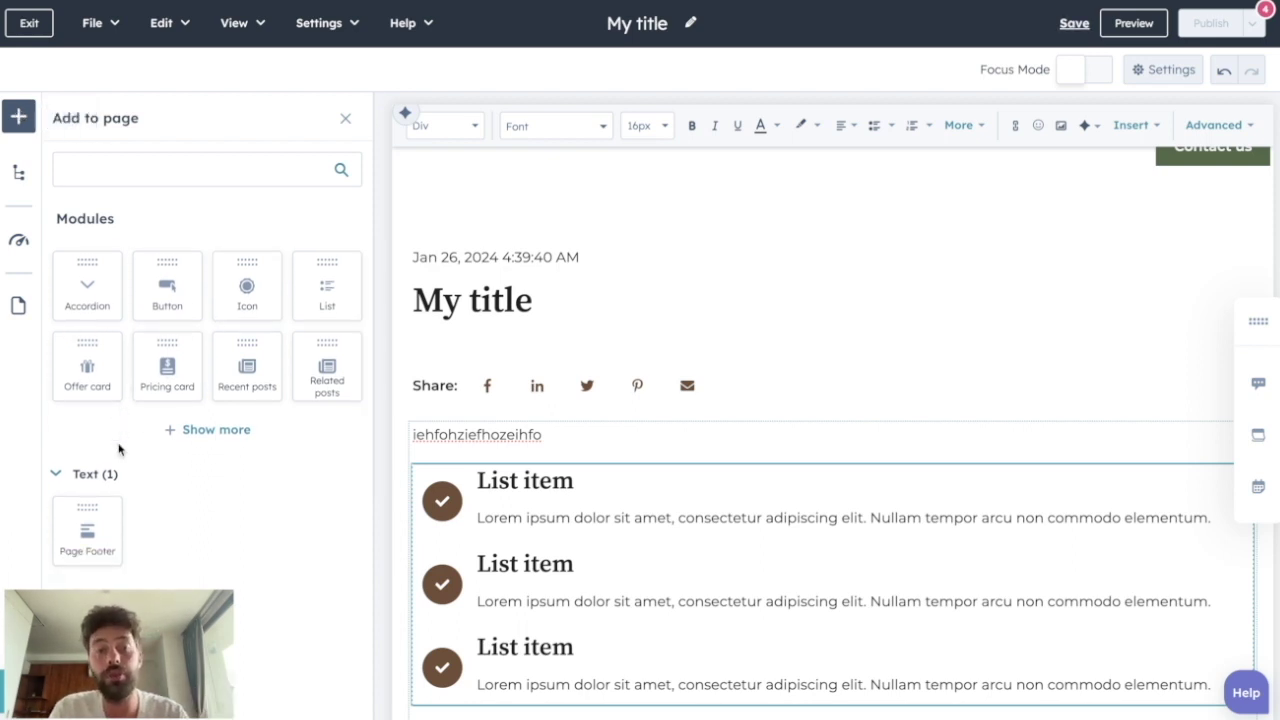
{"action": "left_click", "coordinate": [345, 118]}
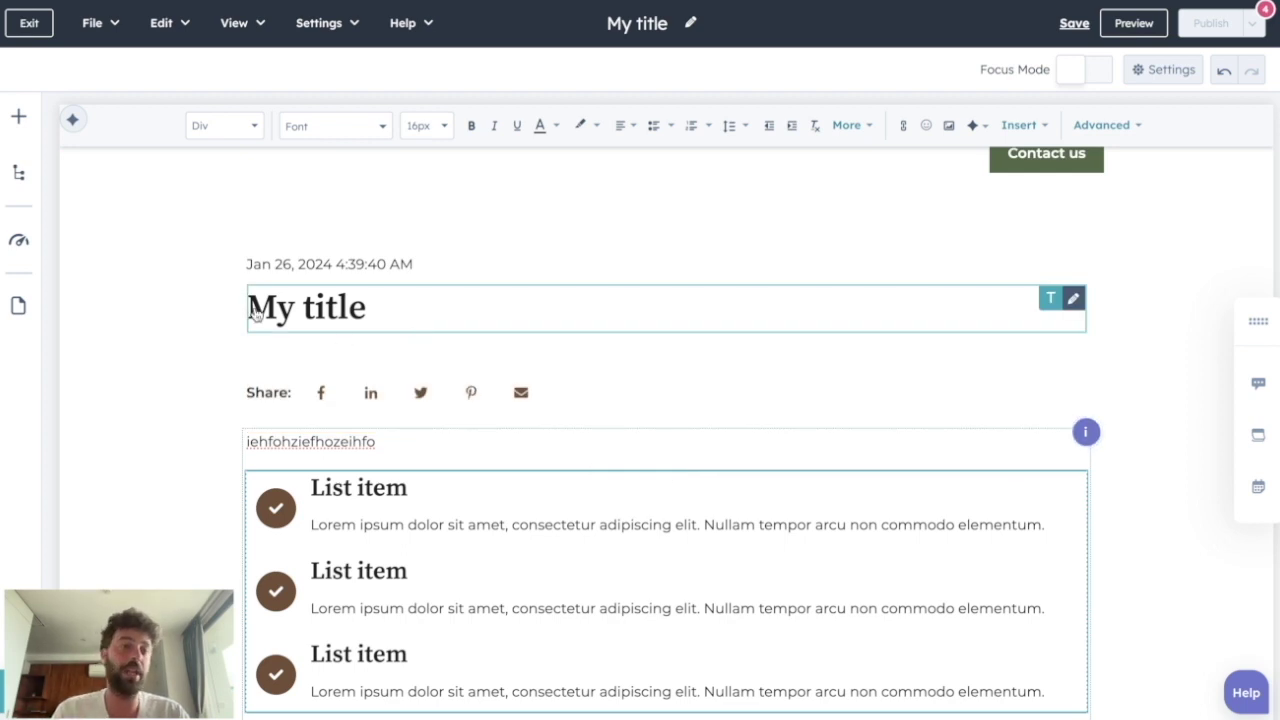
{"action": "left_click", "coordinate": [19, 244]}
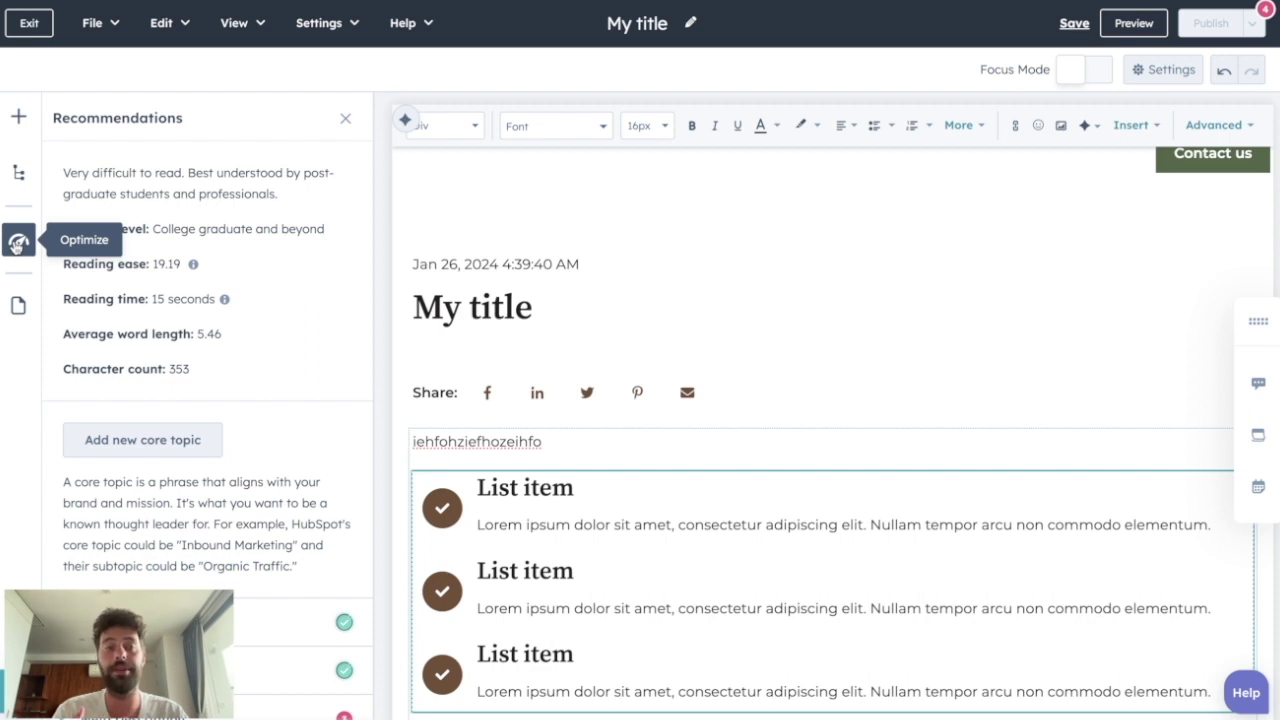
{"action": "left_click_drag", "start_coordinate": [59, 170], "coordinate": [256, 378]}
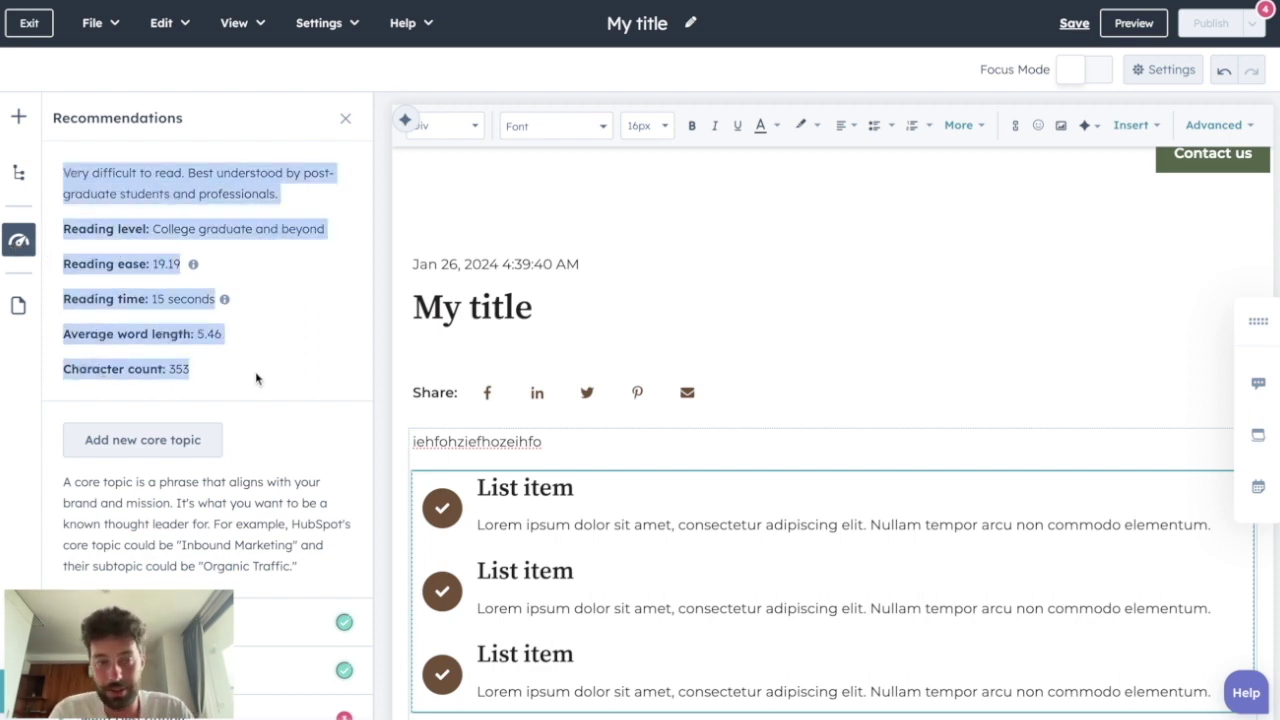
{"action": "scroll", "coordinate": [248, 388], "scroll_direction": "down", "scroll_amount": 3}
{"action": "scroll", "coordinate": [226, 405], "scroll_direction": "down", "scroll_amount": 4}
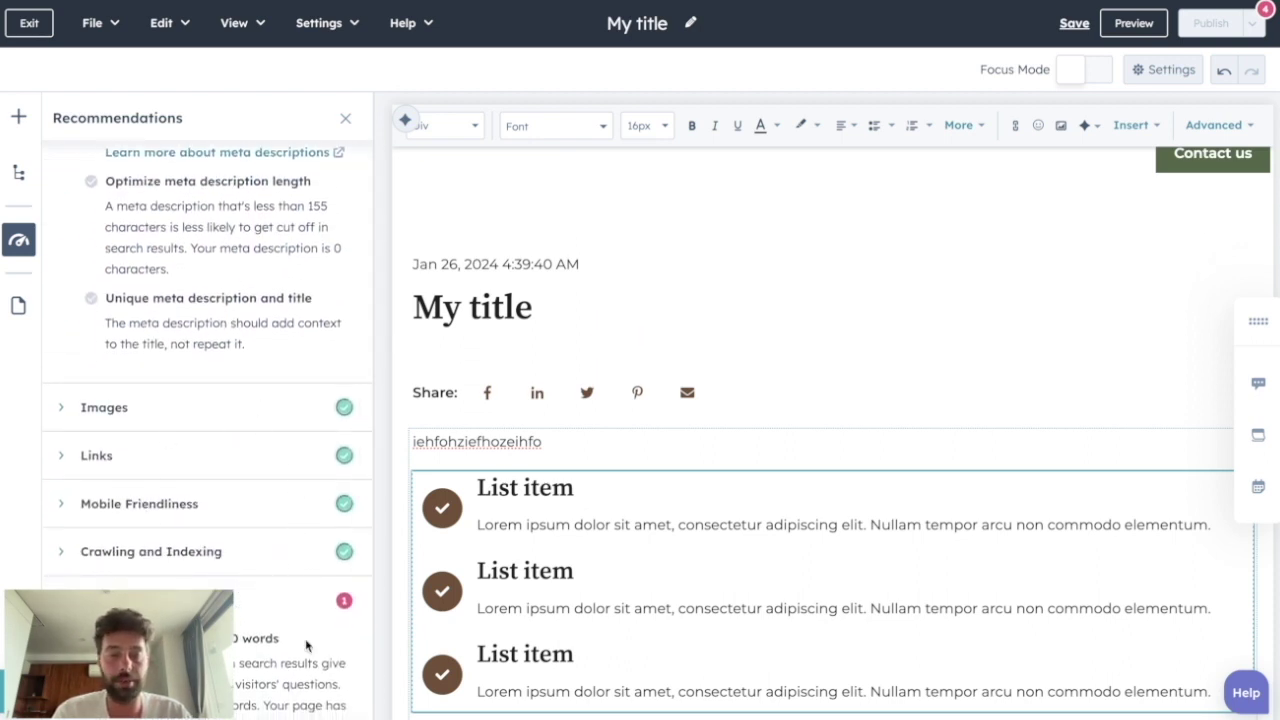
{"action": "scroll", "coordinate": [307, 645], "scroll_direction": "down", "scroll_amount": 1}
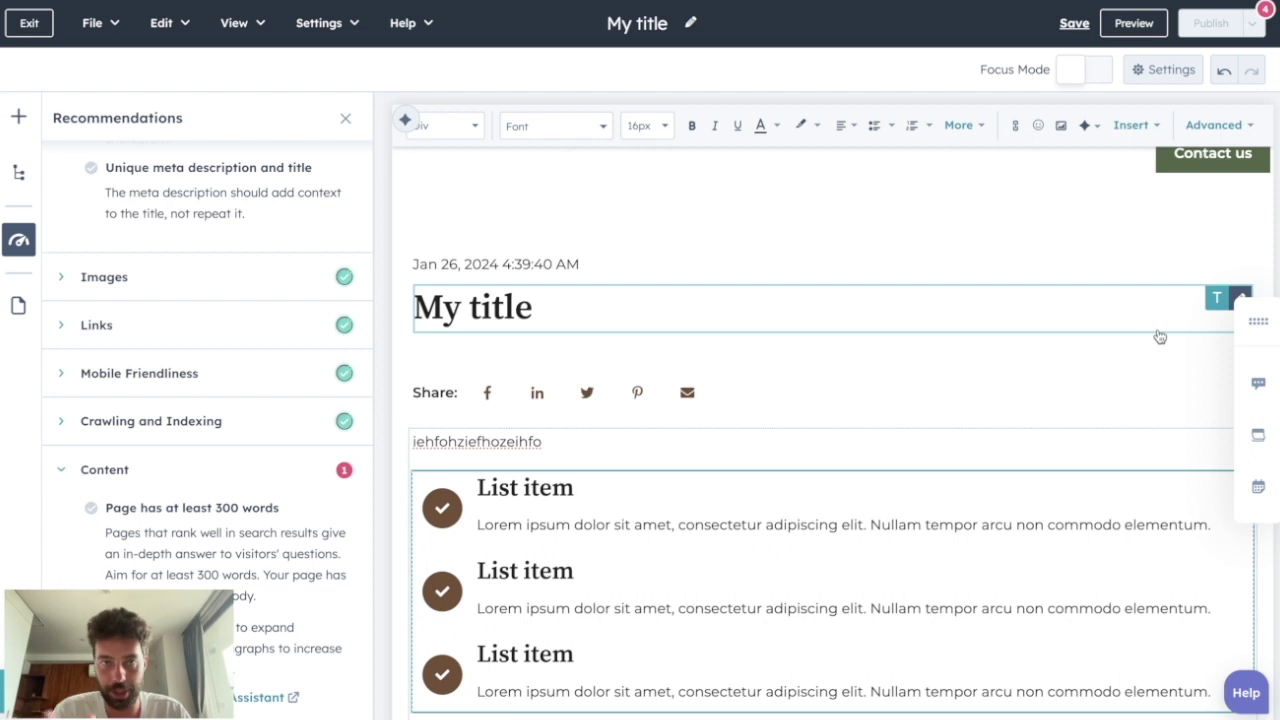
{"action": "left_click", "coordinate": [349, 118]}
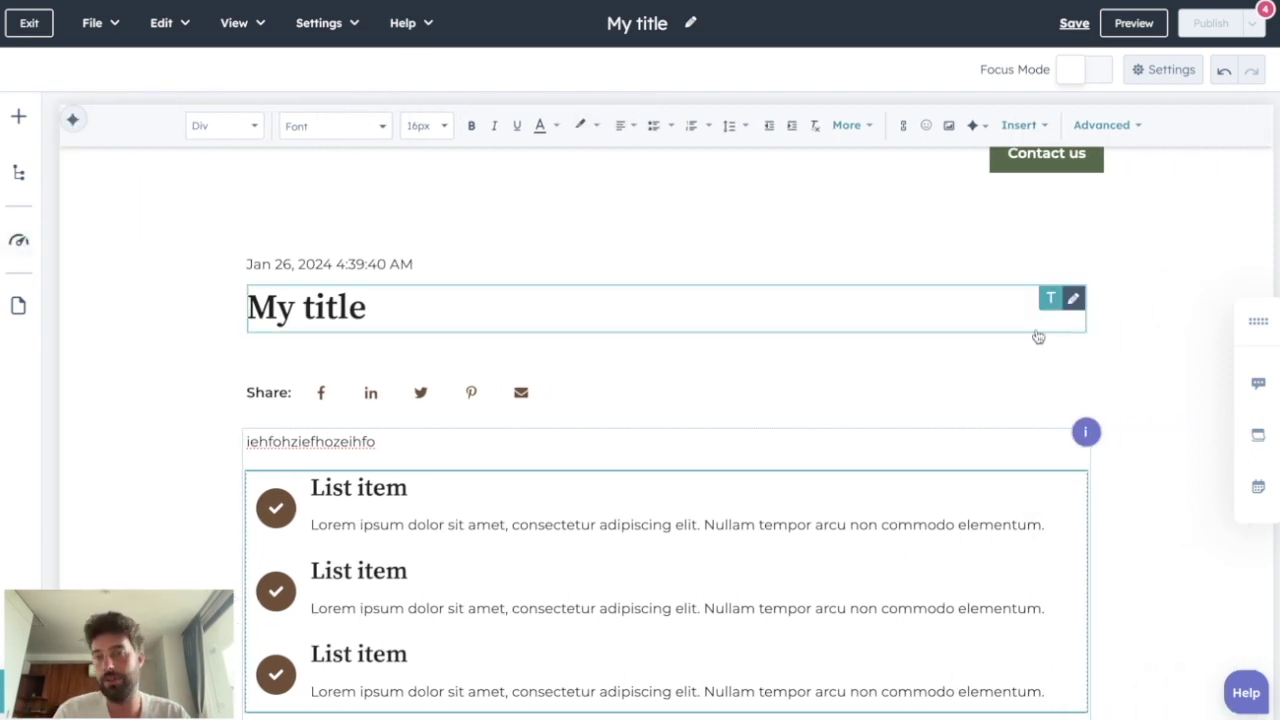
{"action": "left_click", "coordinate": [1163, 69]}
- Check the blog title and content slug in the post settings
{"action": "triple_click", "coordinate": [471, 207]}
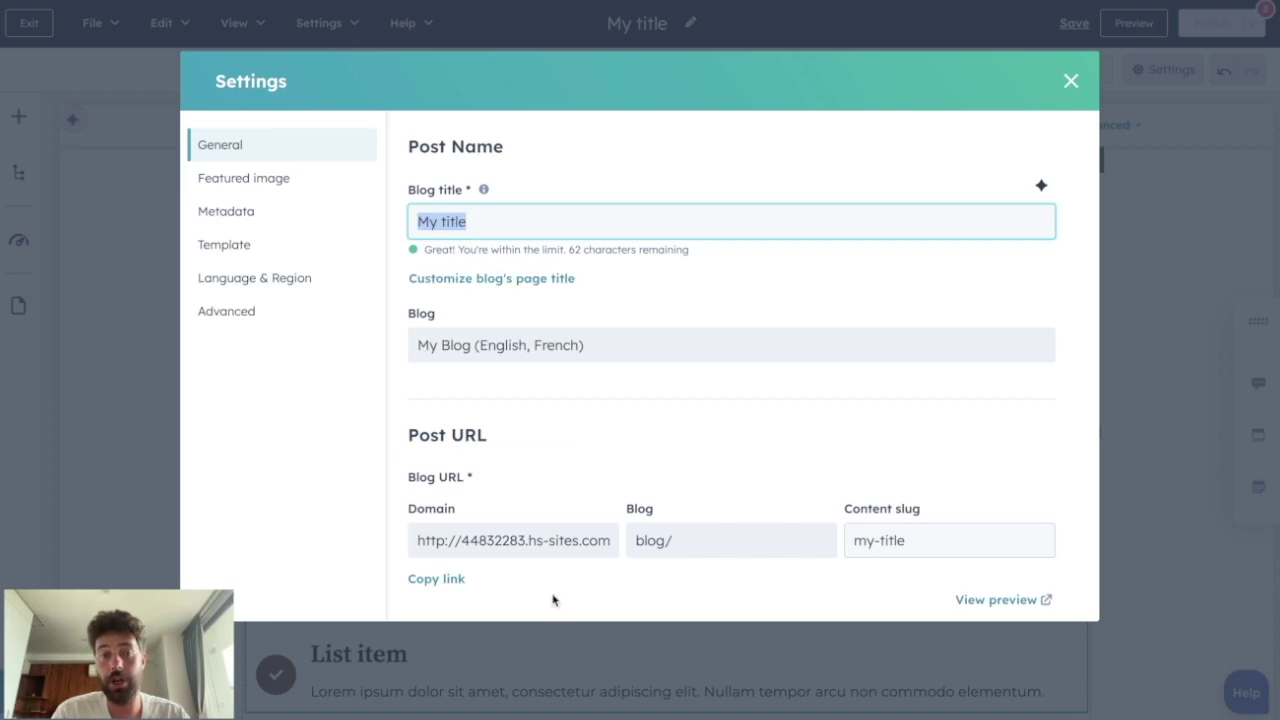
{"action": "left_click_drag", "start_coordinate": [894, 533], "coordinate": [852, 540]}
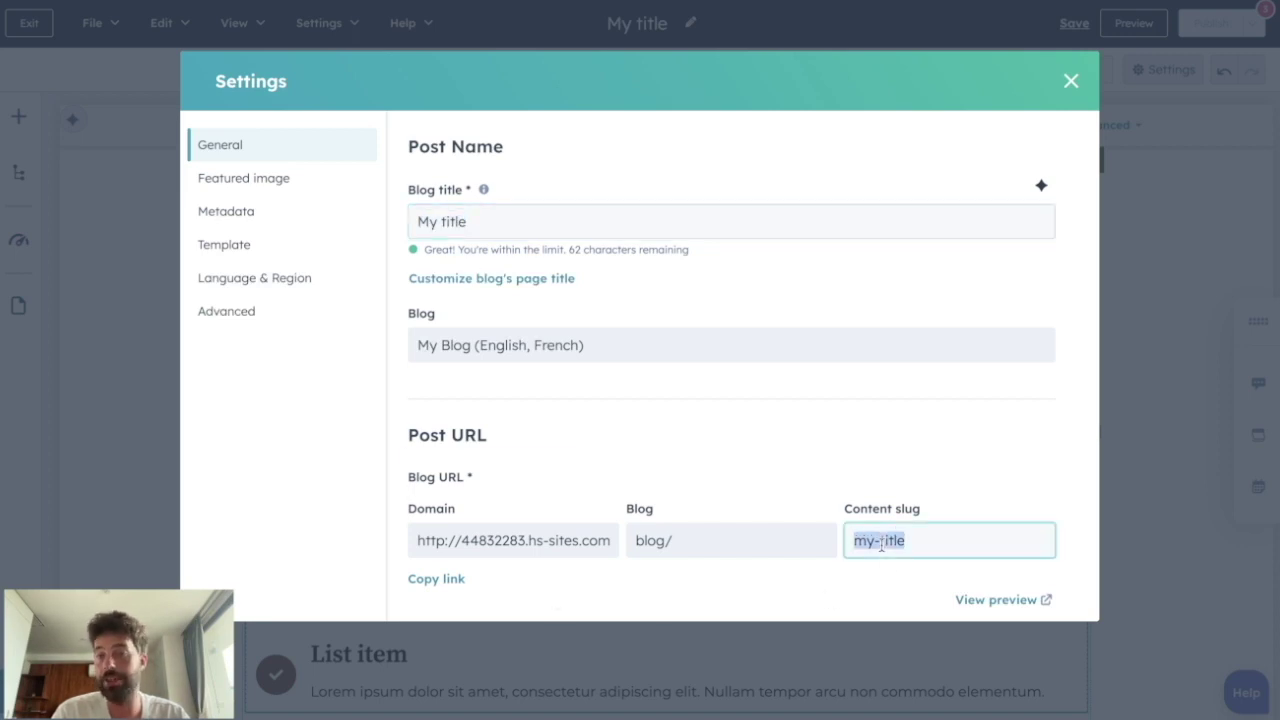
{"action": "scroll", "coordinate": [880, 543], "scroll_direction": "down", "scroll_amount": 4}
- Assign the post's author from the Author dropdown and turn off the featured image
{"action": "left_click", "coordinate": [631, 402]}
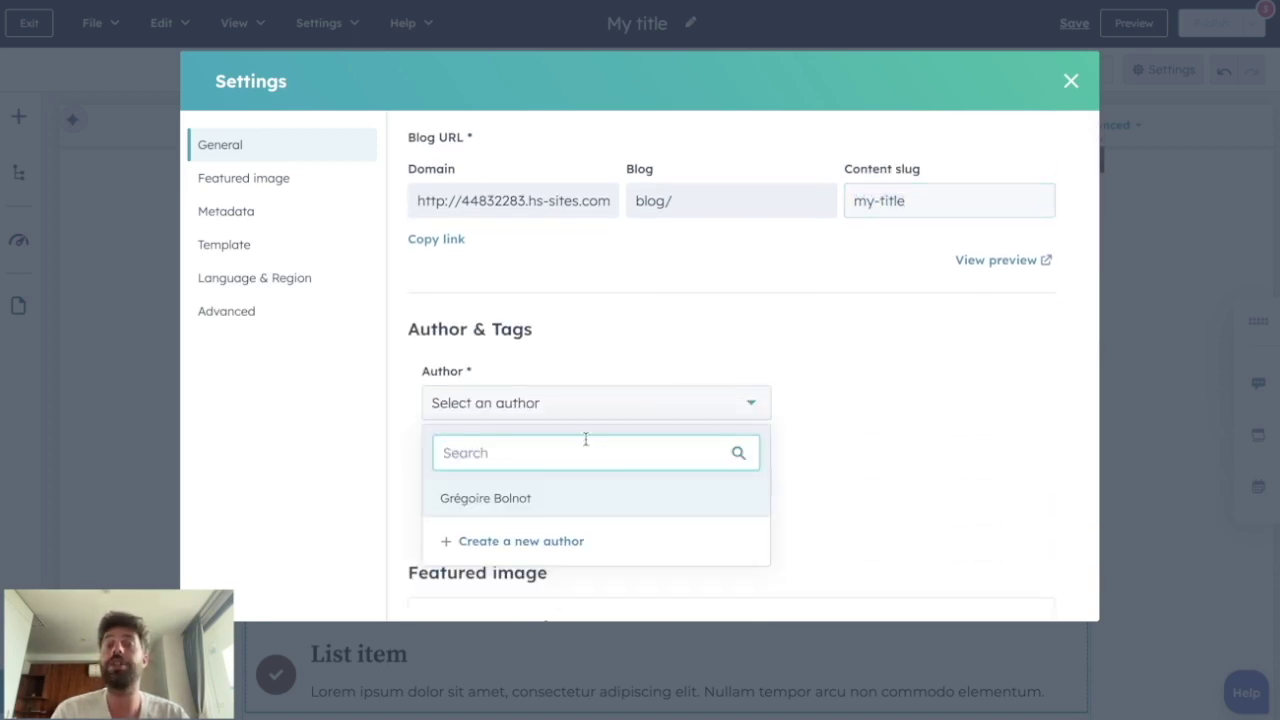
{"action": "left_click", "coordinate": [527, 497]}
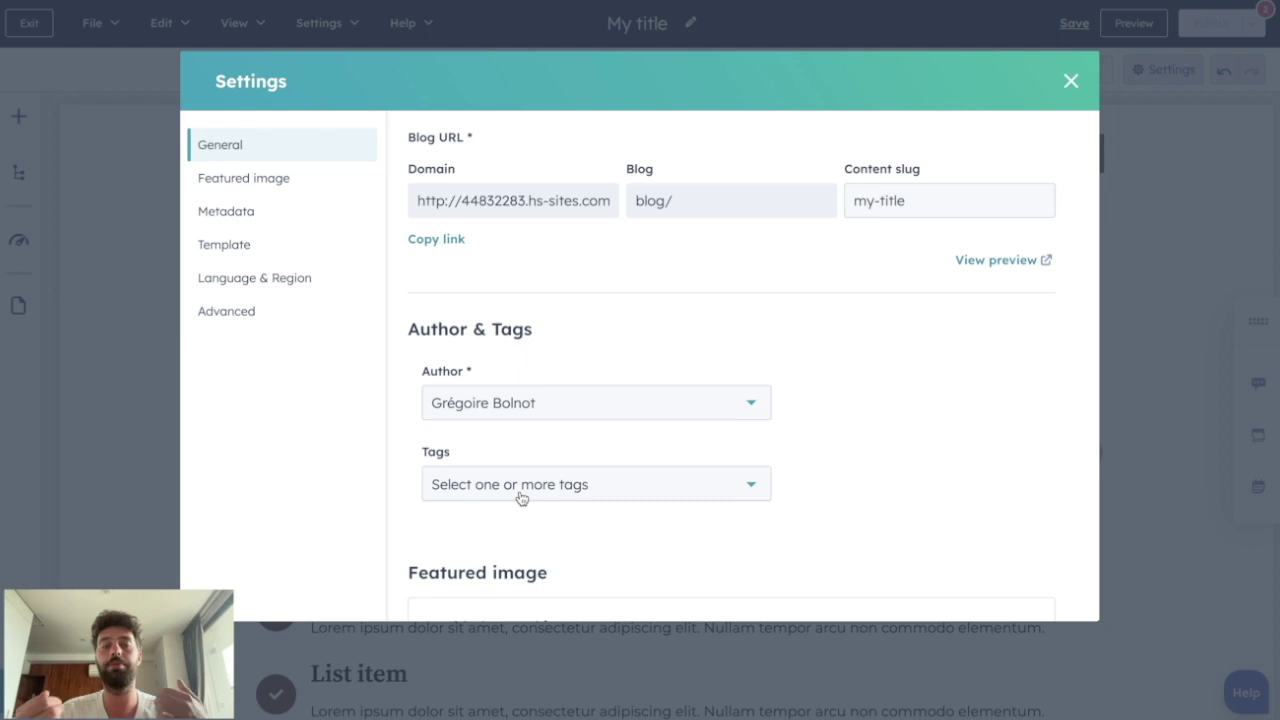
{"action": "scroll", "coordinate": [520, 497], "scroll_direction": "down", "scroll_amount": 3}
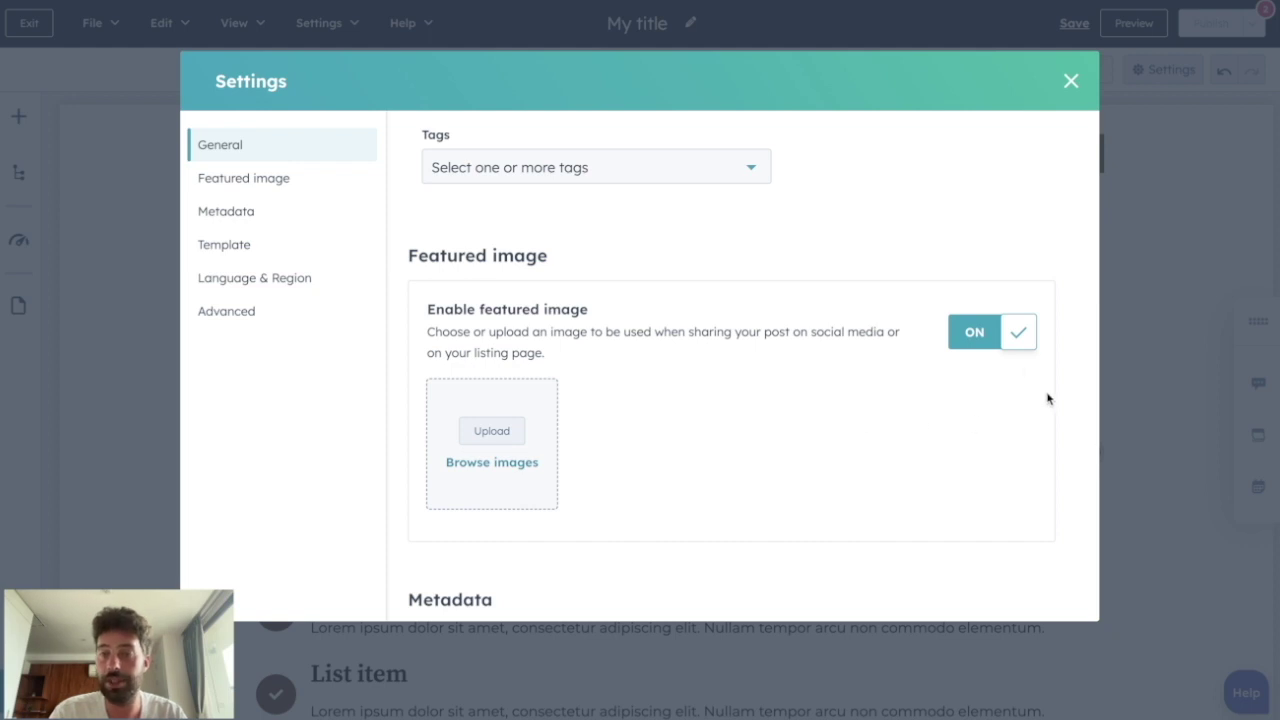
{"action": "left_click", "coordinate": [984, 332]}
- Generate the meta description with AI, review the remaining sections, and close Settings
{"action": "scroll", "coordinate": [890, 361], "scroll_direction": "down", "scroll_amount": 3}
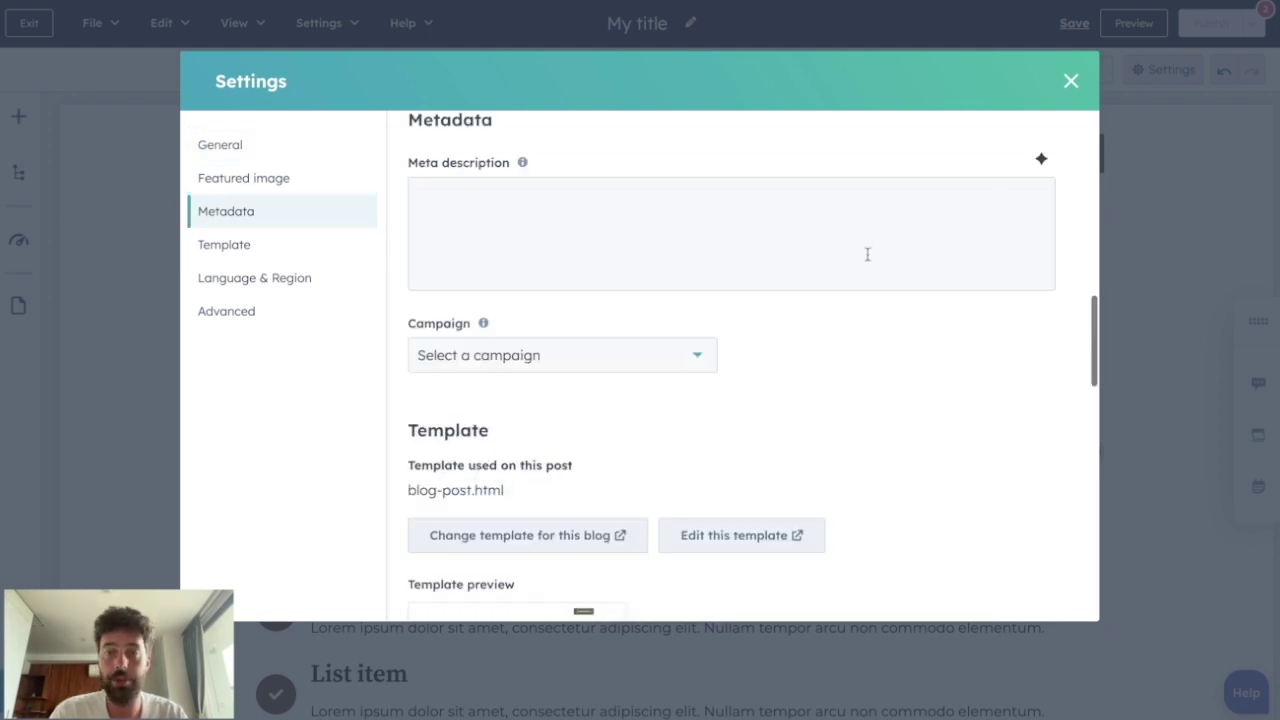
{"action": "left_click", "coordinate": [1041, 160]}
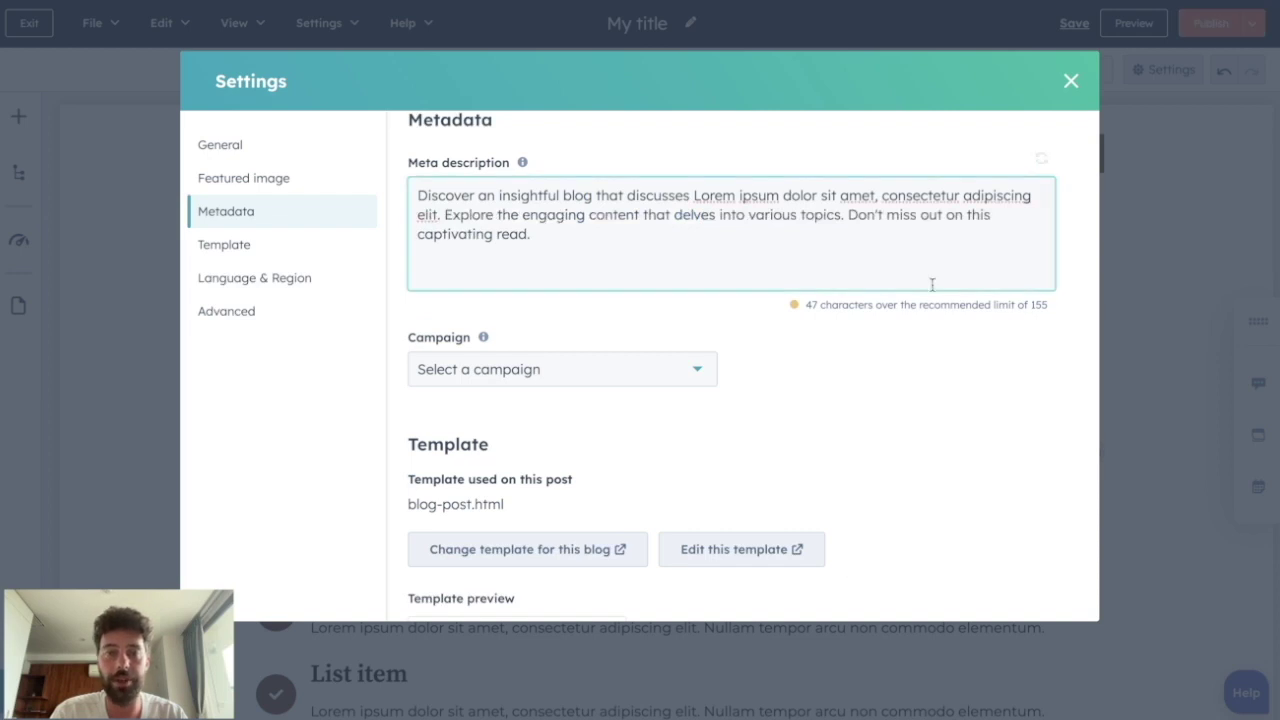
{"action": "scroll", "coordinate": [677, 430], "scroll_direction": "down", "scroll_amount": 1}
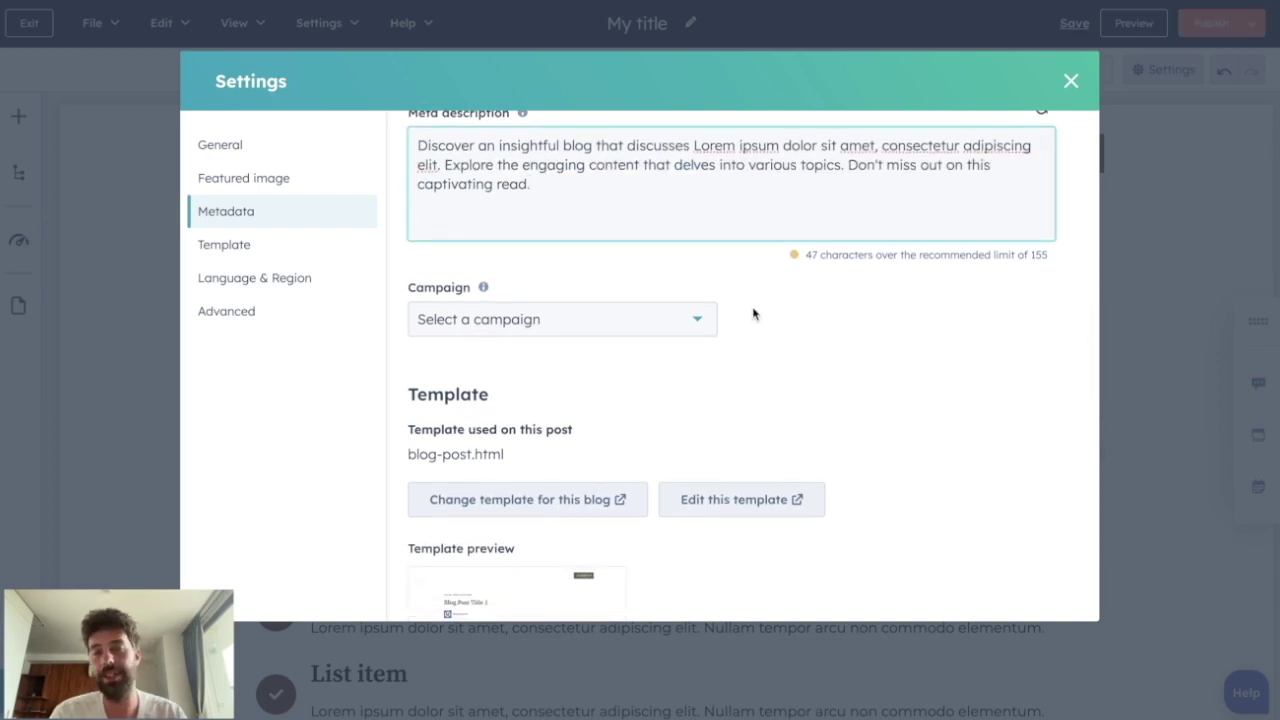
{"action": "scroll", "coordinate": [468, 236], "scroll_direction": "down", "scroll_amount": 5}
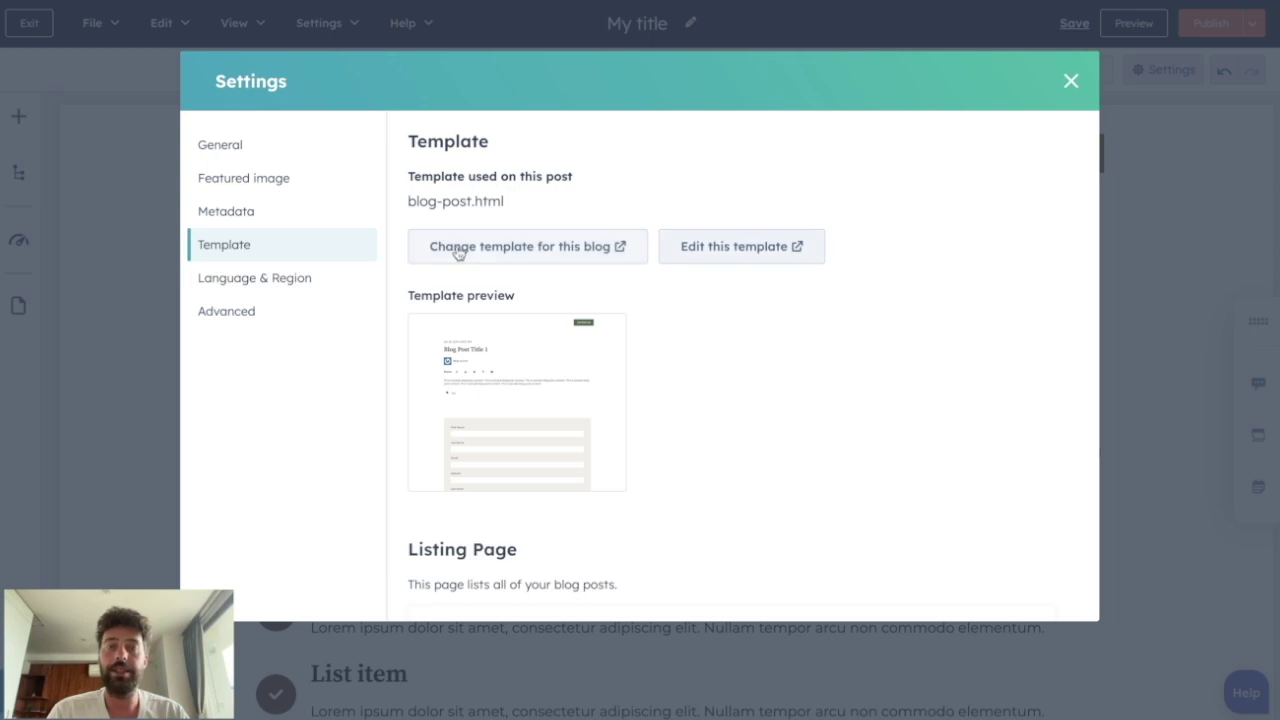
{"action": "scroll", "coordinate": [675, 343], "scroll_direction": "down", "scroll_amount": 12}
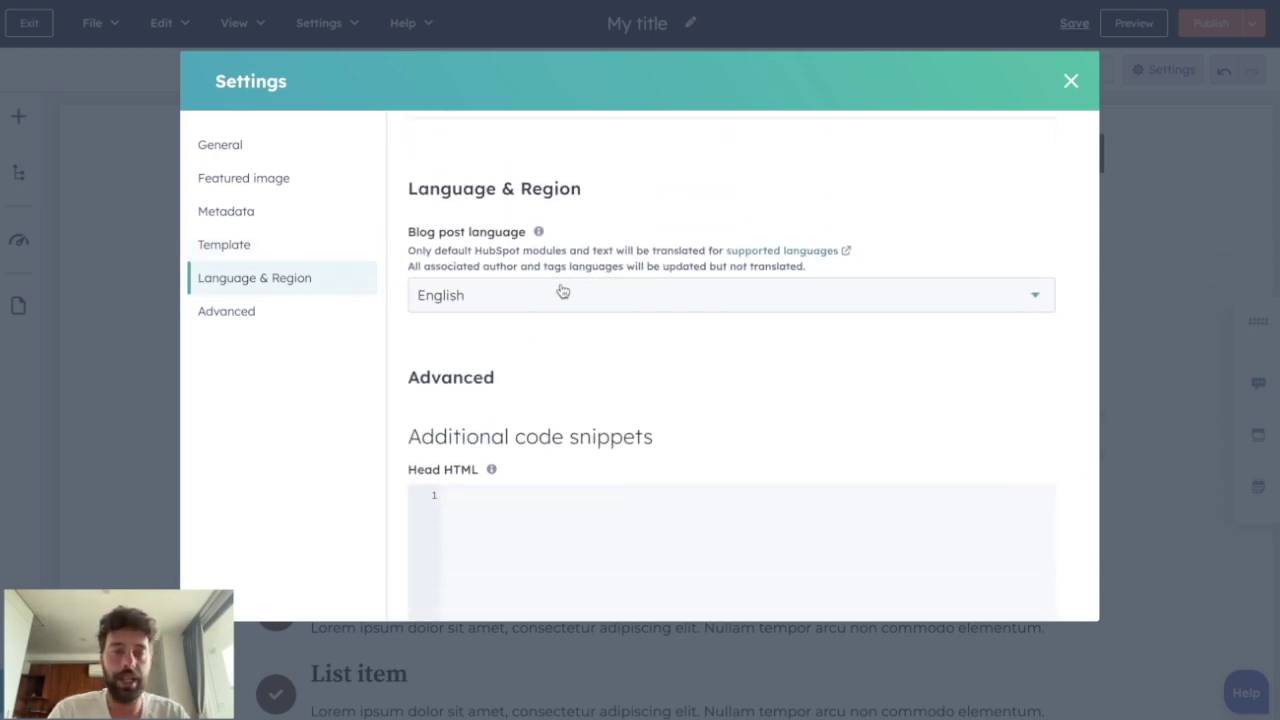
{"action": "scroll", "coordinate": [561, 291], "scroll_direction": "down", "scroll_amount": 4}
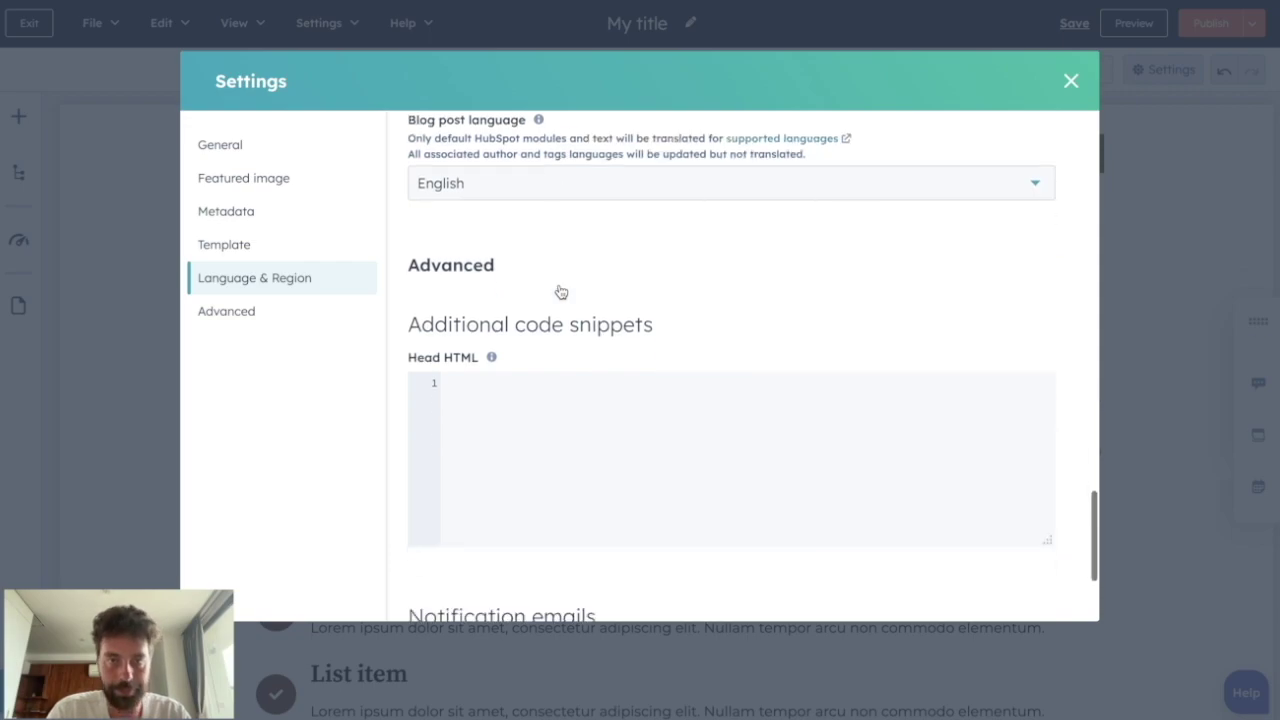
{"action": "left_click", "coordinate": [1070, 82]}
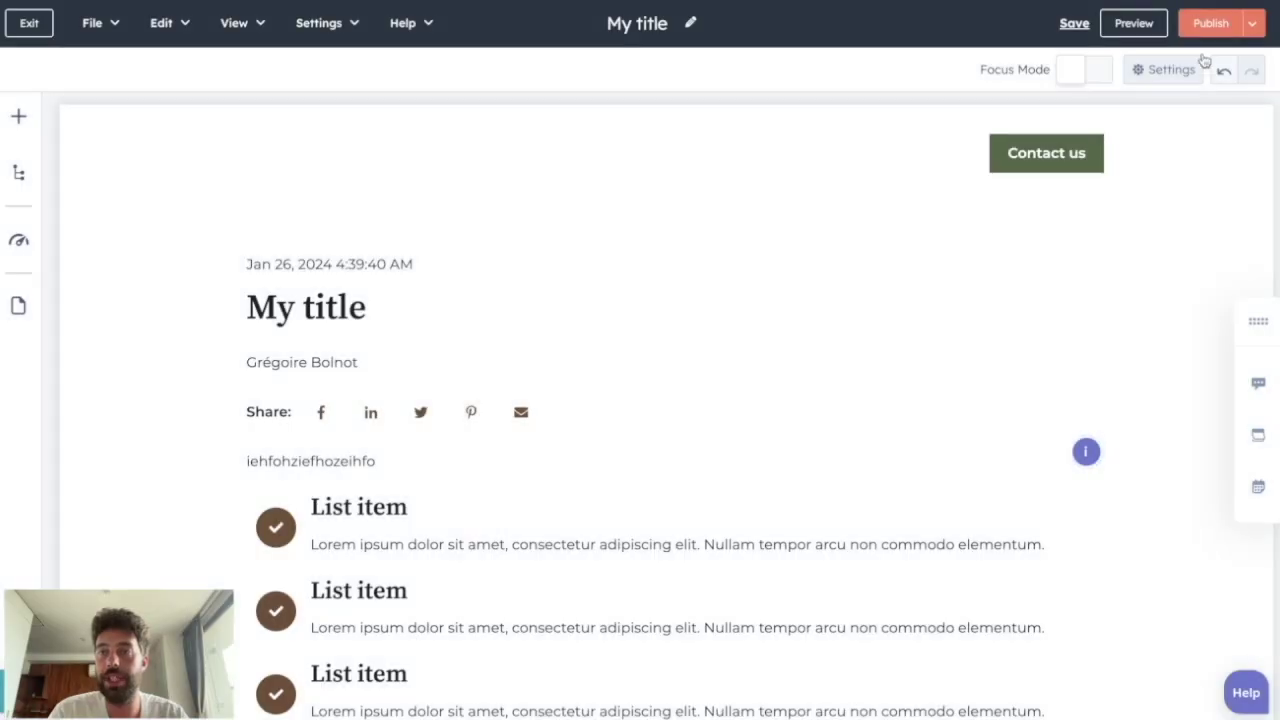
- Schedule the post to publish on 01/30/2024 at 10:45 AM
{"action": "left_click", "coordinate": [1255, 26]}
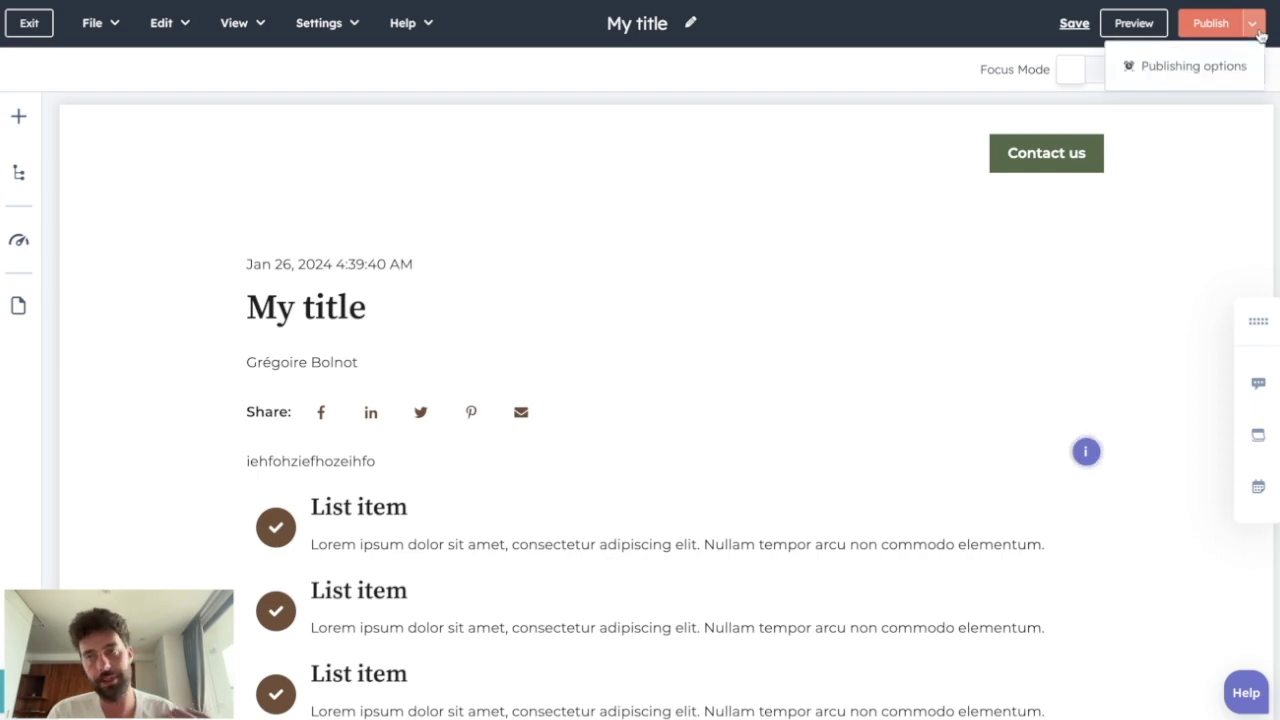
{"action": "left_click", "coordinate": [1183, 68]}
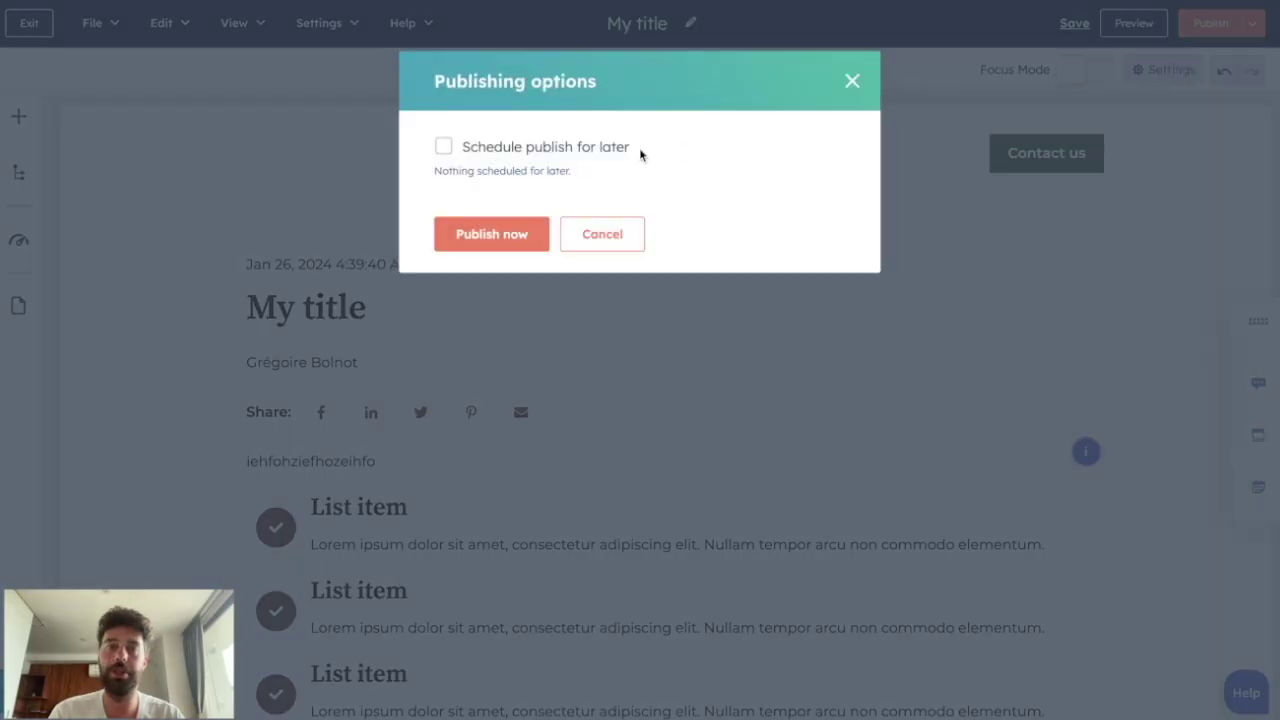
{"action": "left_click", "coordinate": [545, 148]}
{"action": "left_click", "coordinate": [527, 191]}
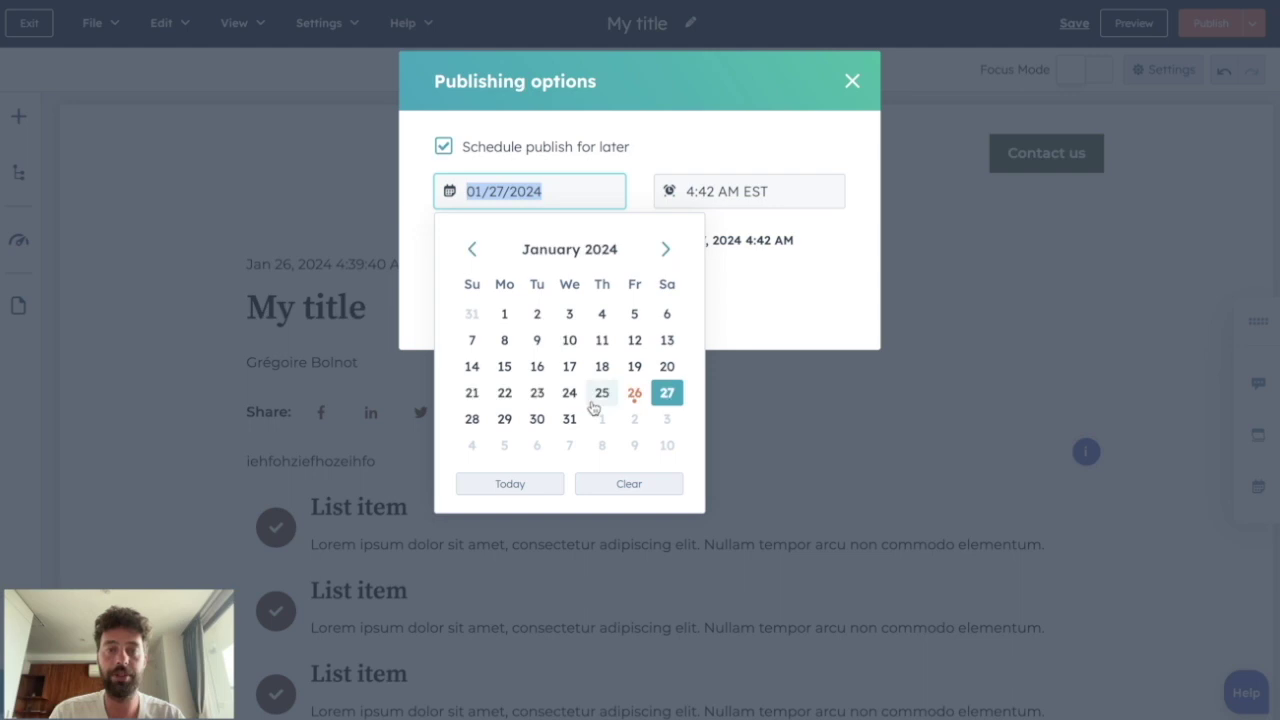
{"action": "left_click", "coordinate": [528, 398]}
{"action": "left_click", "coordinate": [748, 191]}
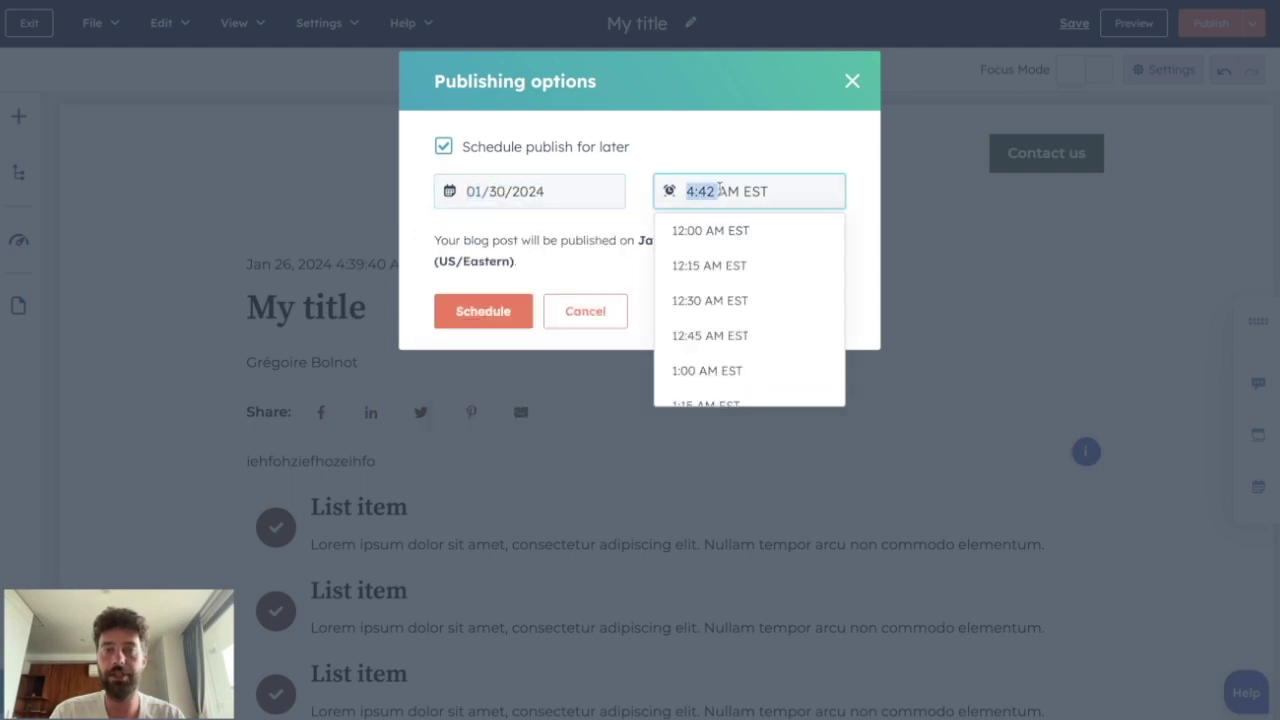
{"action": "left_click", "coordinate": [720, 378]}
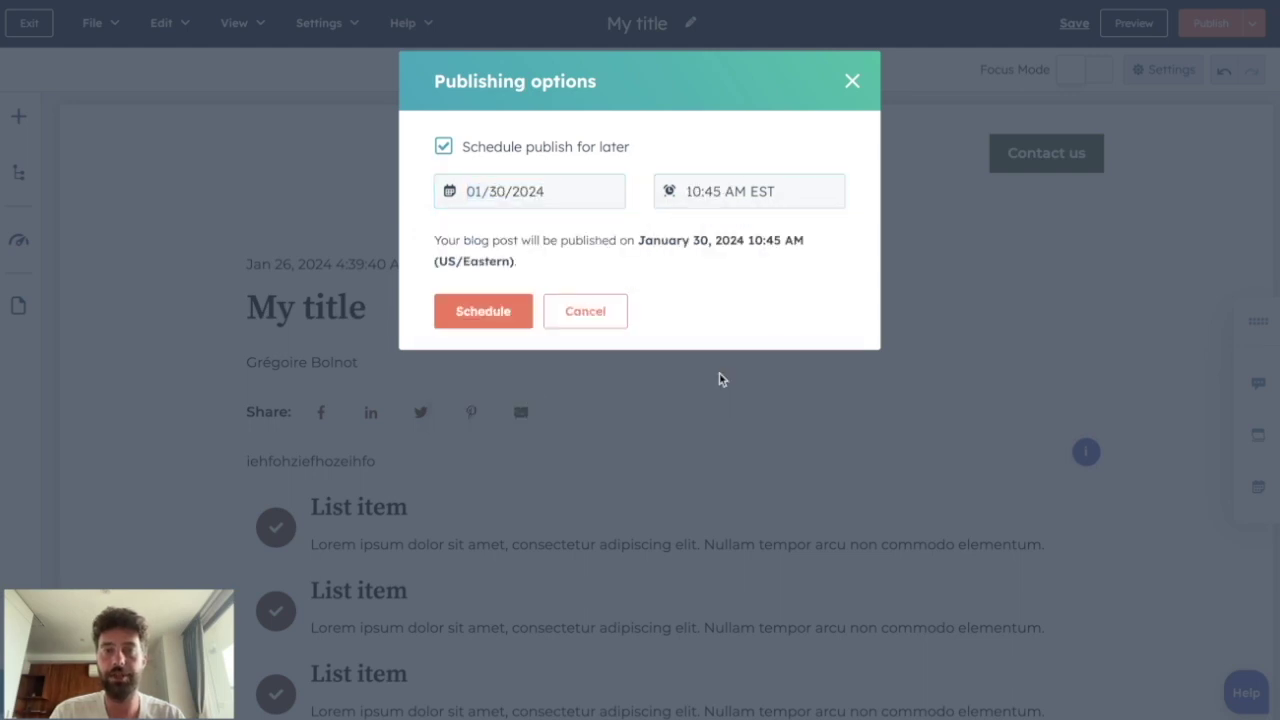
{"action": "left_click", "coordinate": [448, 311]}
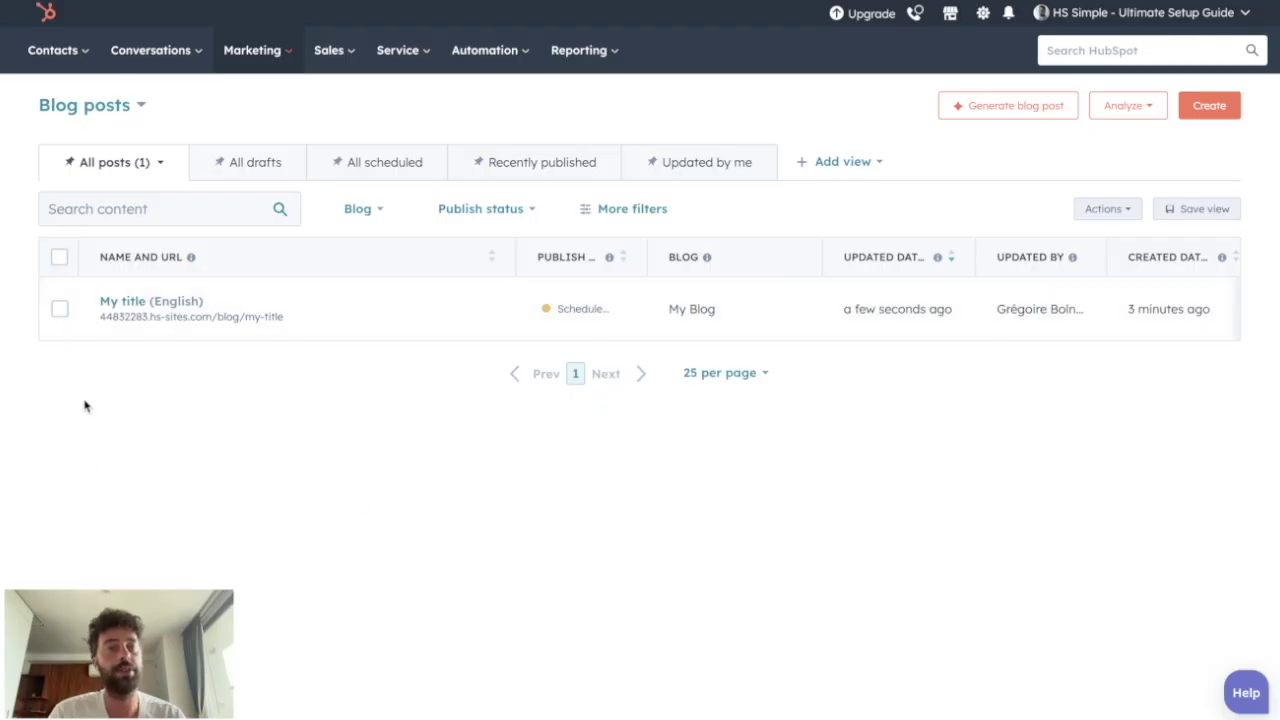
- Open the 'My title' details page and look over its Promote options
{"action": "left_click", "coordinate": [118, 306]}
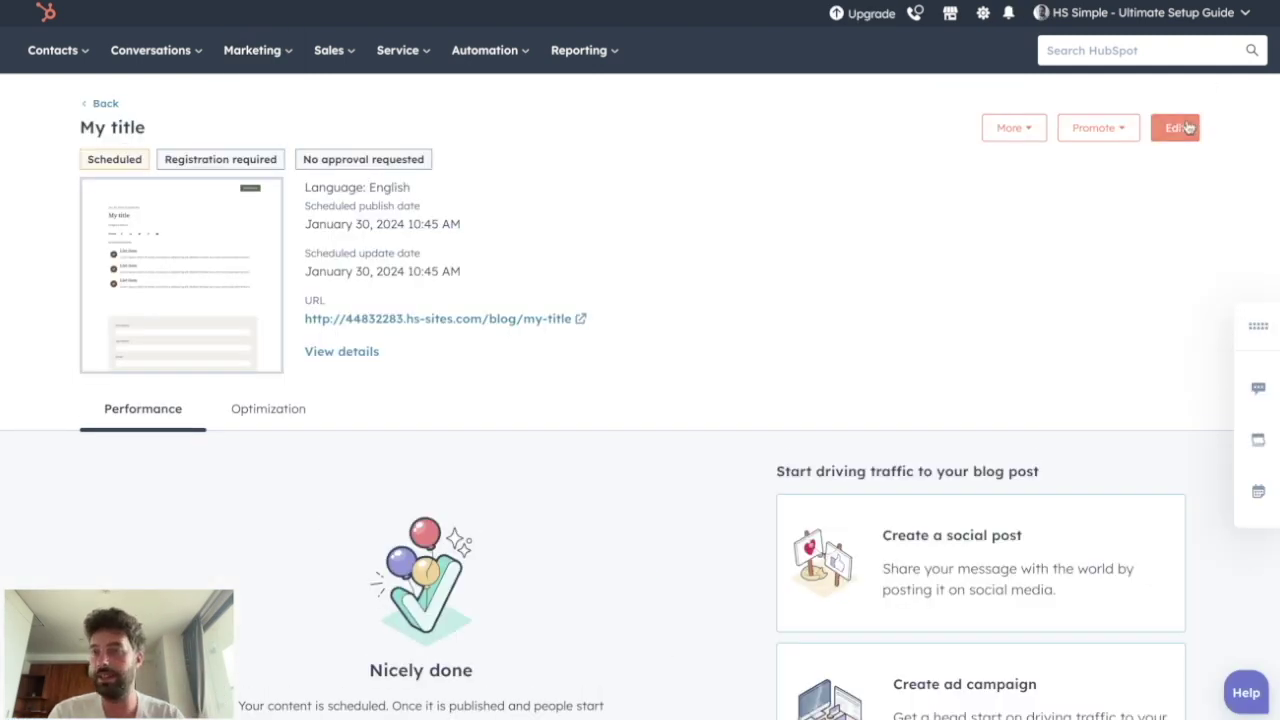
{"action": "left_click", "coordinate": [1108, 129]}
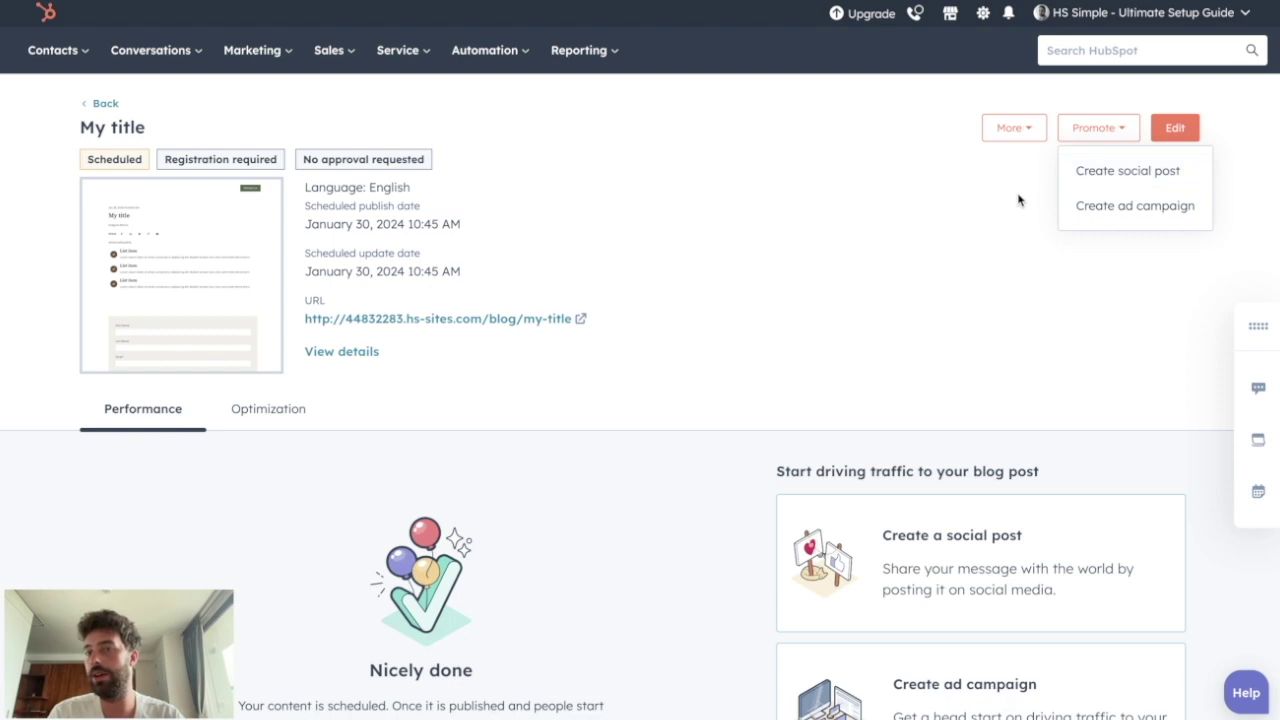
{"action": "left_click", "coordinate": [696, 278]}
{"action": "scroll", "coordinate": [815, 490], "scroll_direction": "down", "scroll_amount": 3}
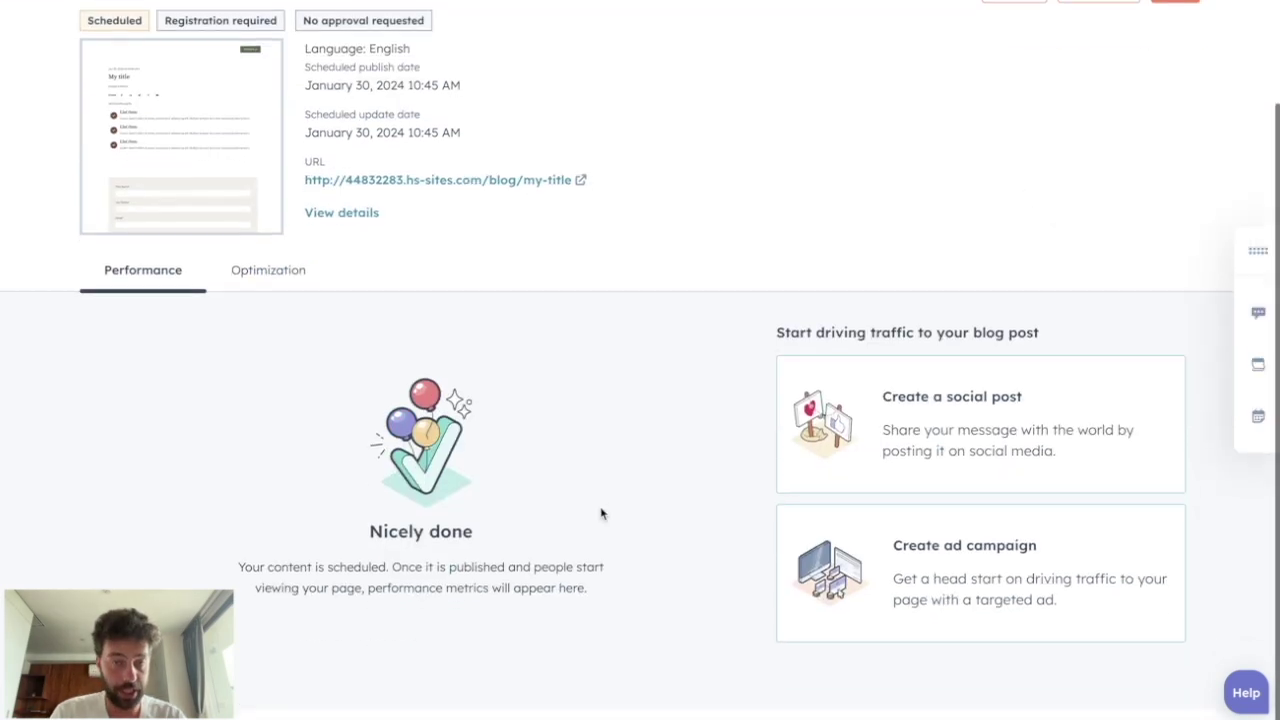
{"action": "scroll", "coordinate": [603, 514], "scroll_direction": "up", "scroll_amount": 1}
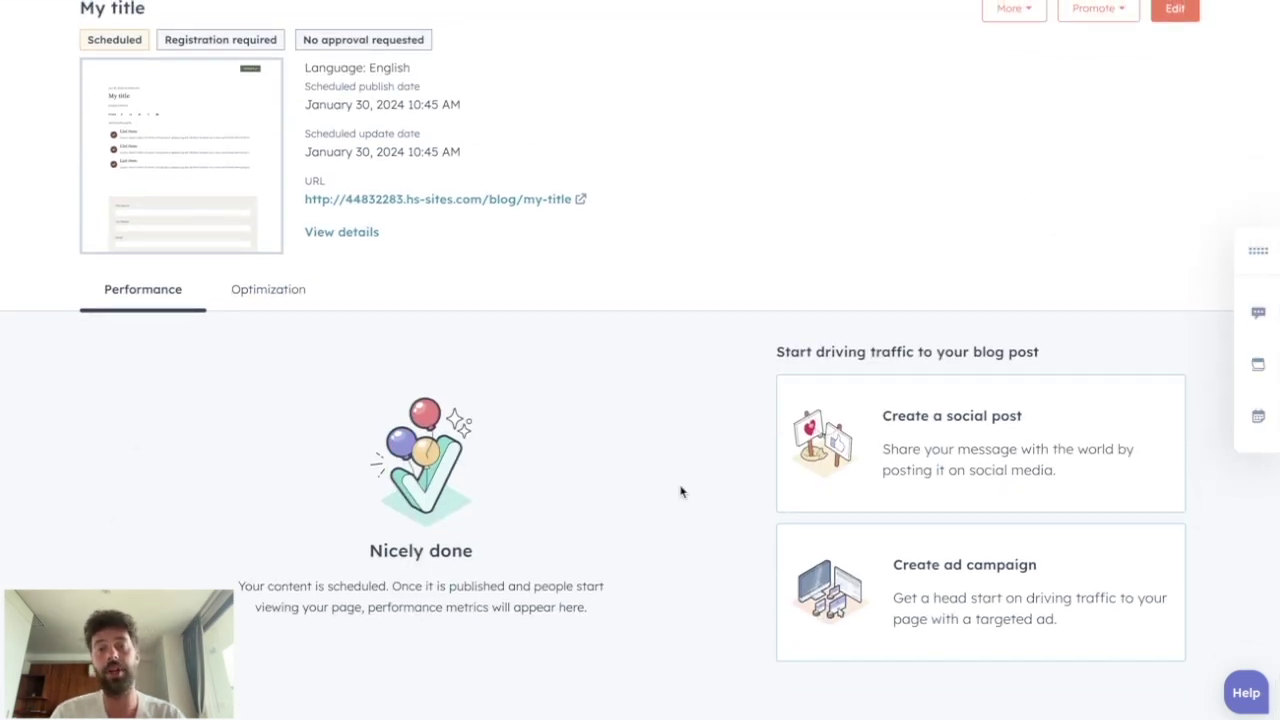